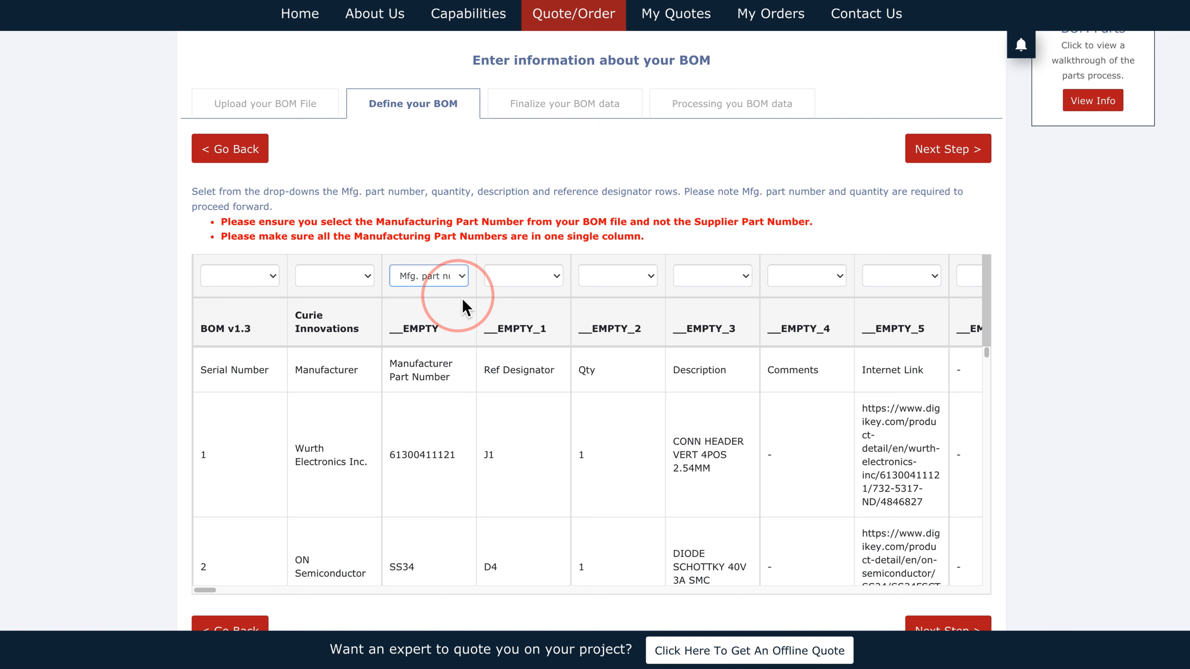
Step: Map the Qty, Ref Designator and Description columns to Quantity, Reference designator and Description, then continue
{"action": "left_click", "coordinate": [626, 284]}
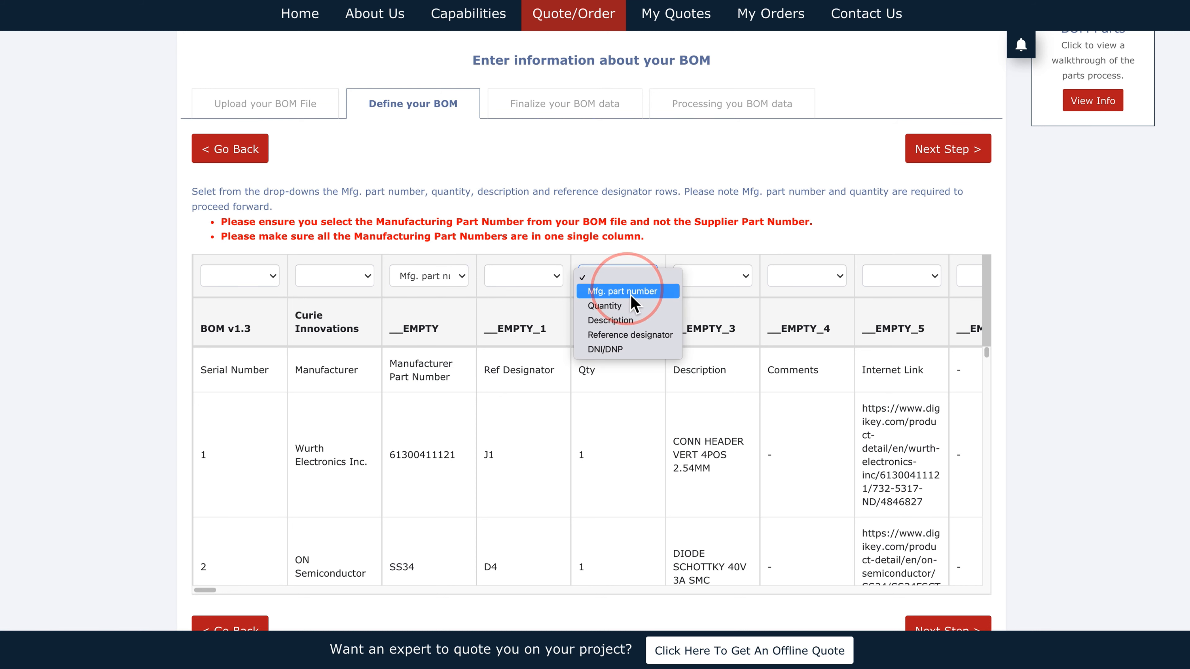
{"action": "left_click", "coordinate": [631, 305]}
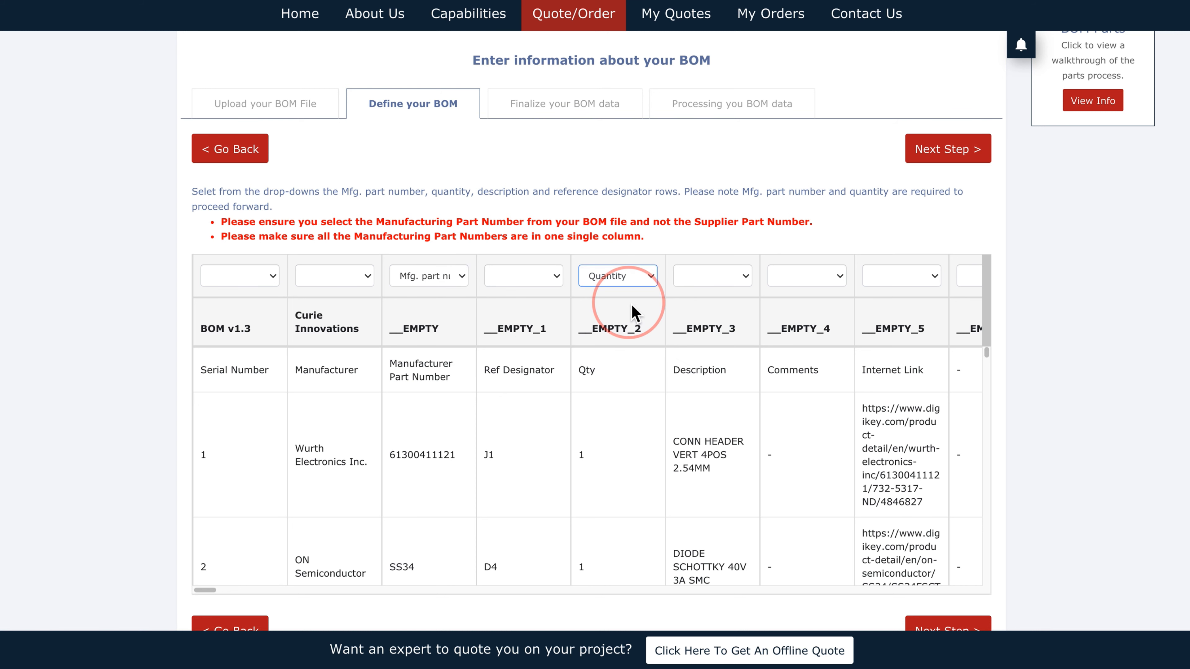
{"action": "left_click", "coordinate": [543, 276]}
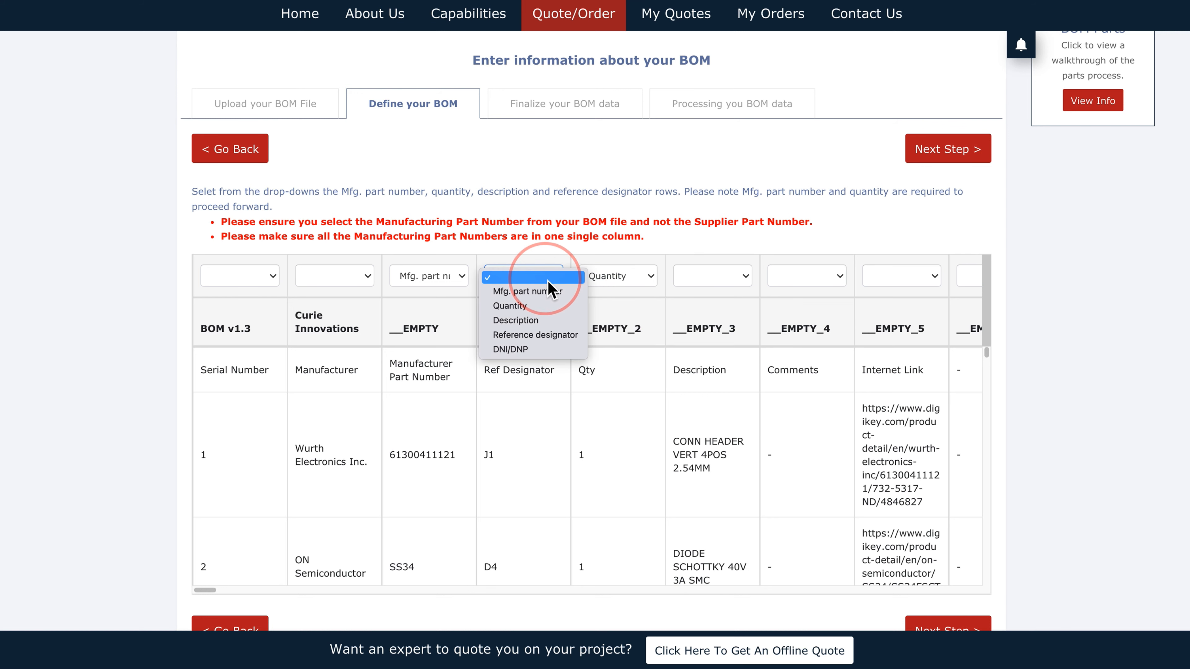
{"action": "left_click", "coordinate": [553, 335]}
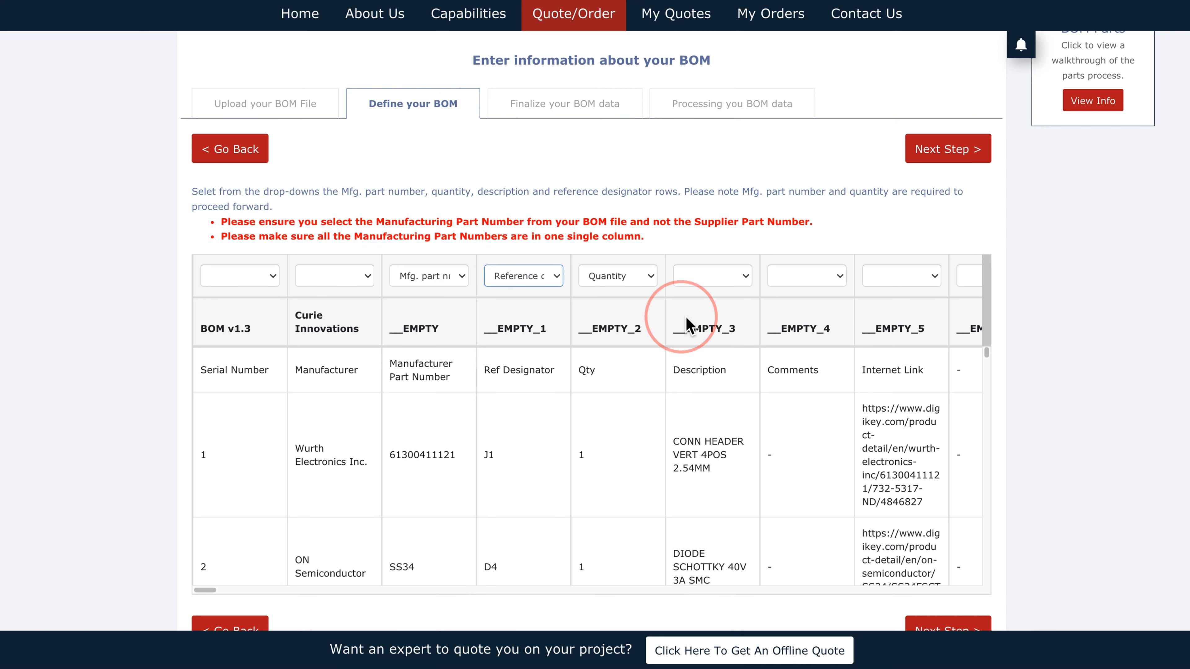
{"action": "left_click", "coordinate": [695, 283]}
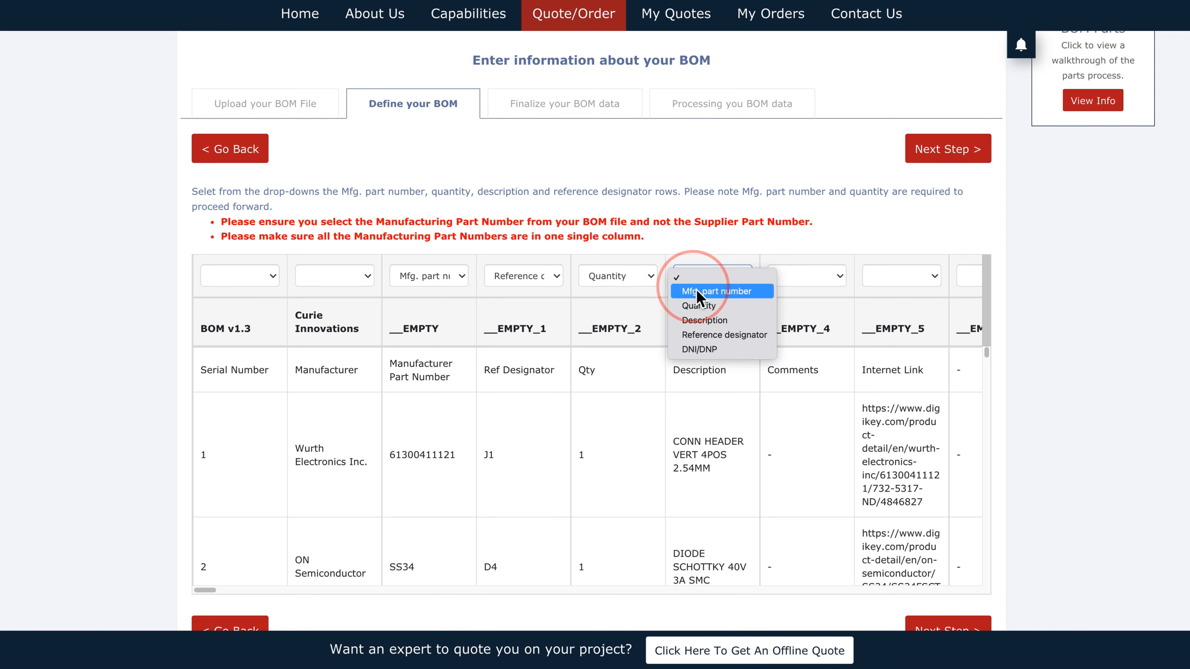
{"action": "left_click", "coordinate": [705, 323]}
{"action": "scroll", "coordinate": [1124, 428], "scroll_direction": "down", "scroll_amount": 1}
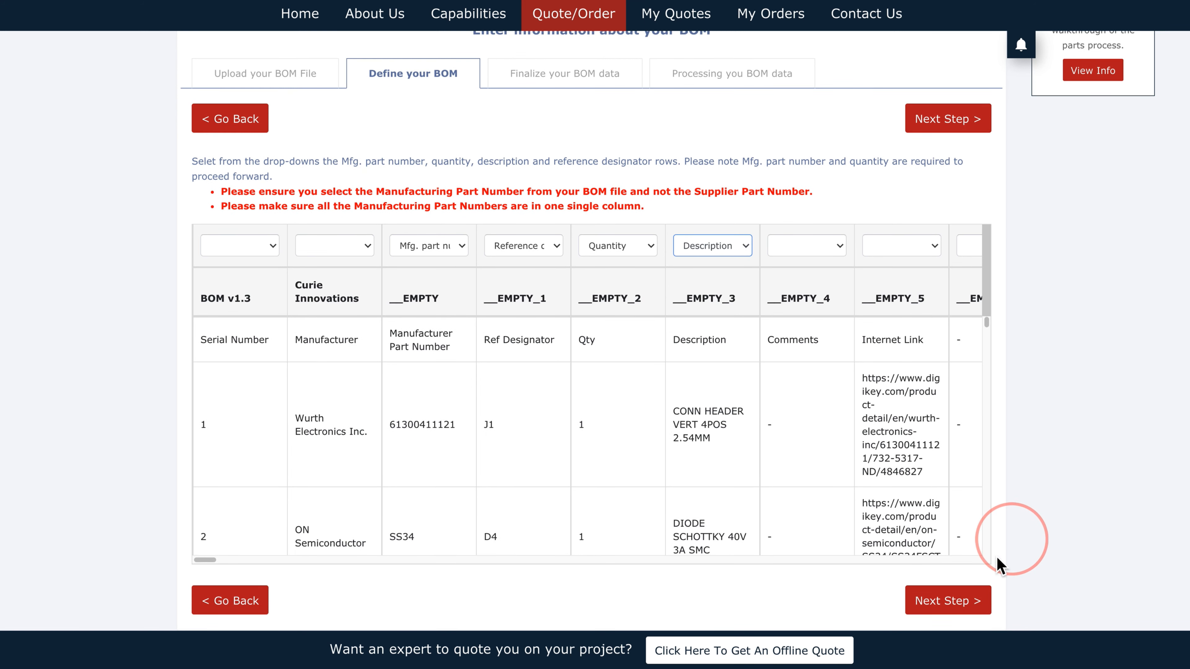
{"action": "left_click", "coordinate": [946, 602]}
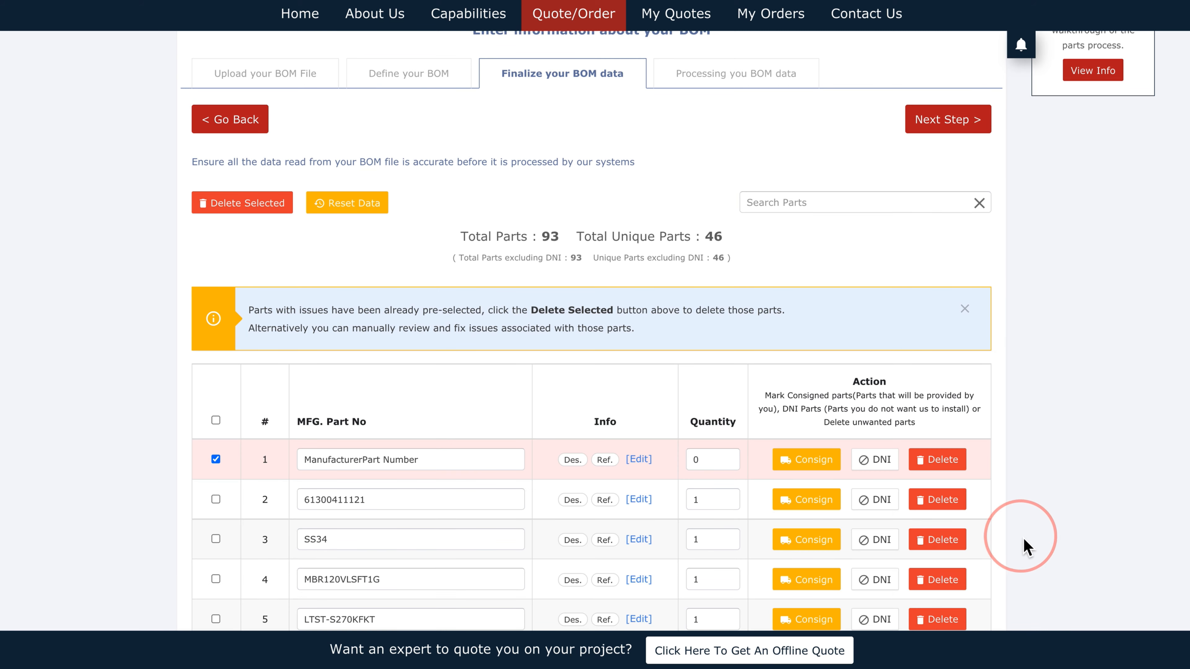
Step: Delete the pre-selected stray header row from the parts list
{"action": "scroll", "coordinate": [1057, 403], "scroll_direction": "down", "scroll_amount": 2}
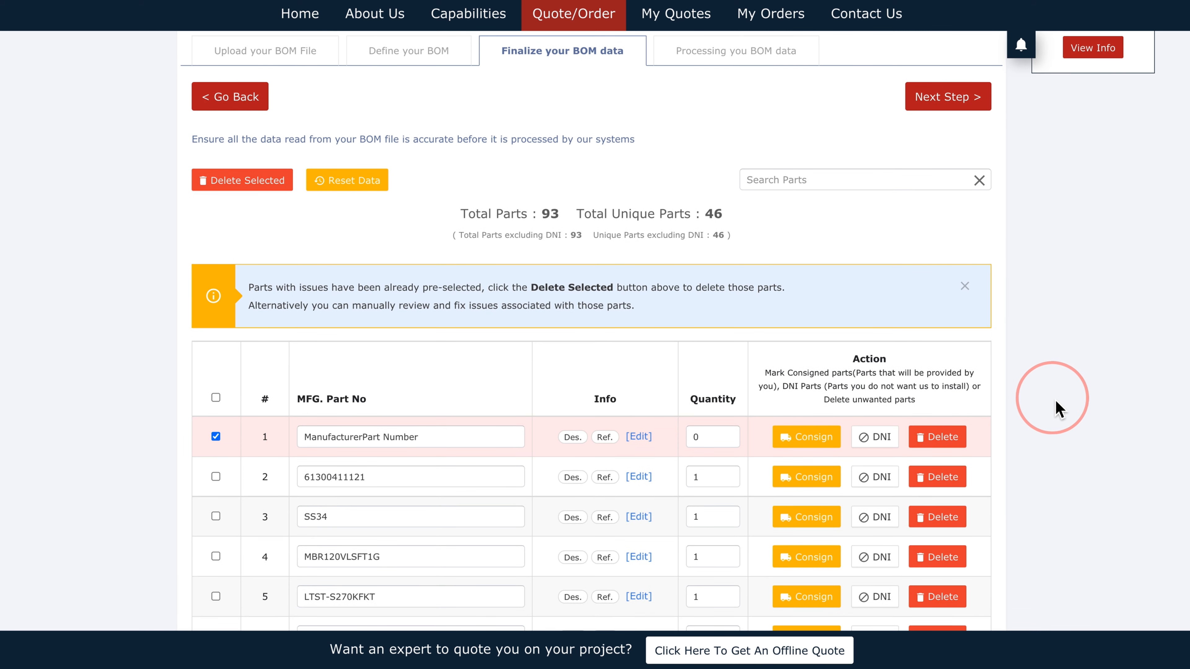
{"action": "scroll", "coordinate": [1057, 403], "scroll_direction": "down", "scroll_amount": 1}
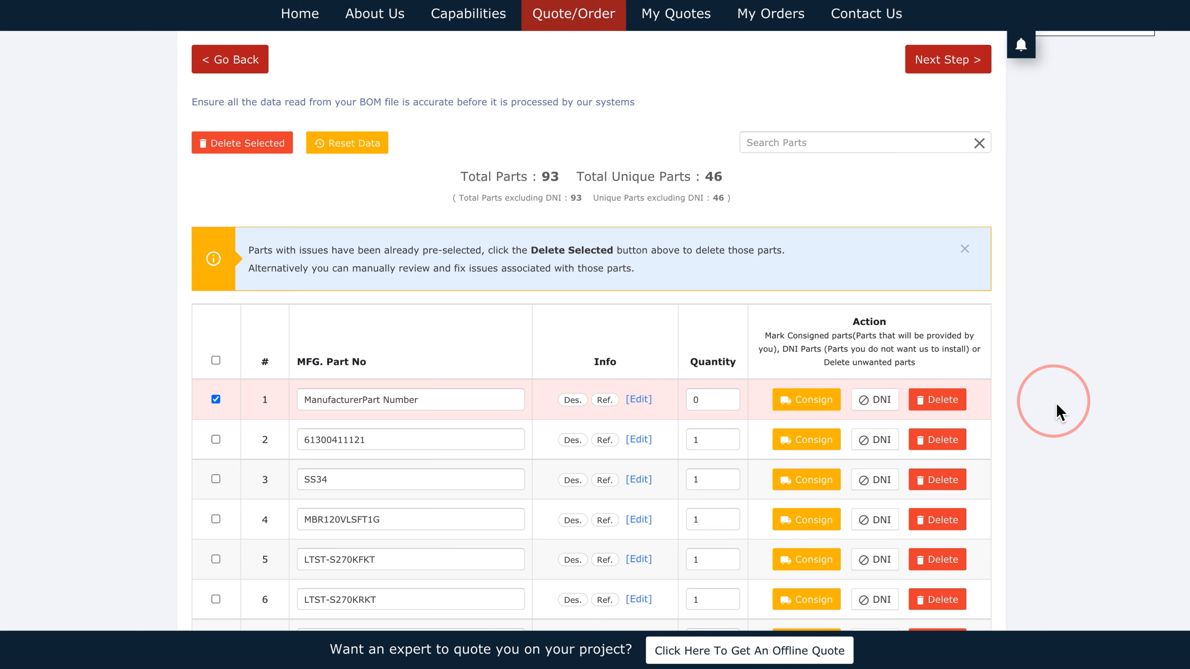
{"action": "scroll", "coordinate": [1056, 409], "scroll_direction": "down", "scroll_amount": 1}
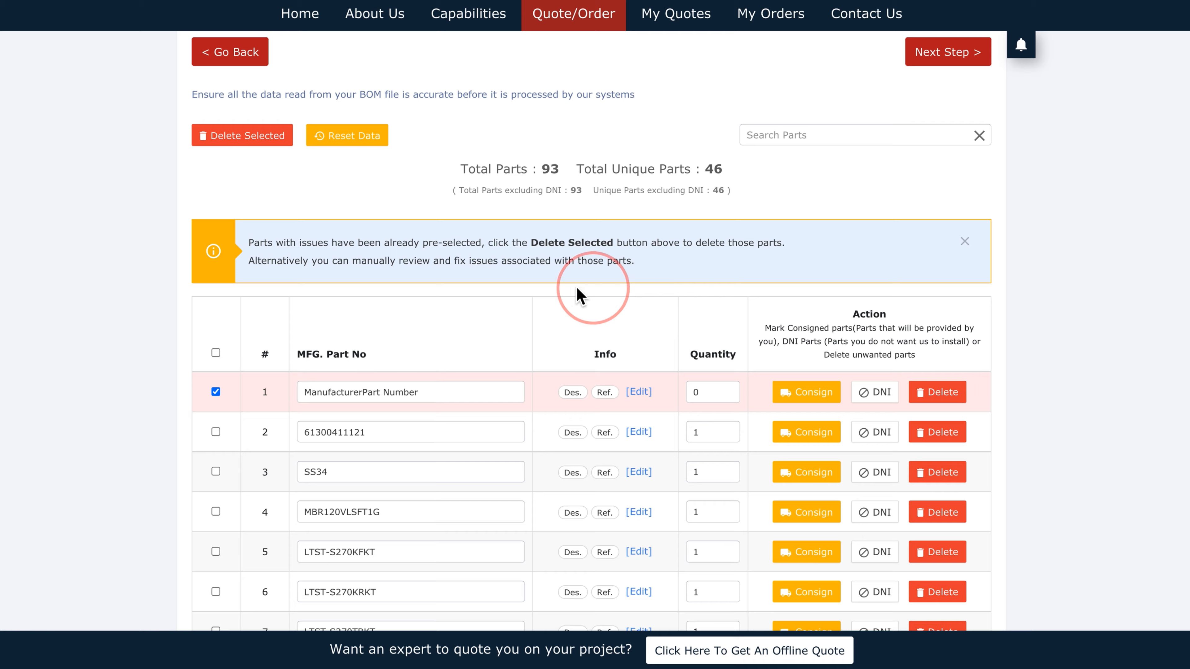
{"action": "left_click", "coordinate": [246, 140]}
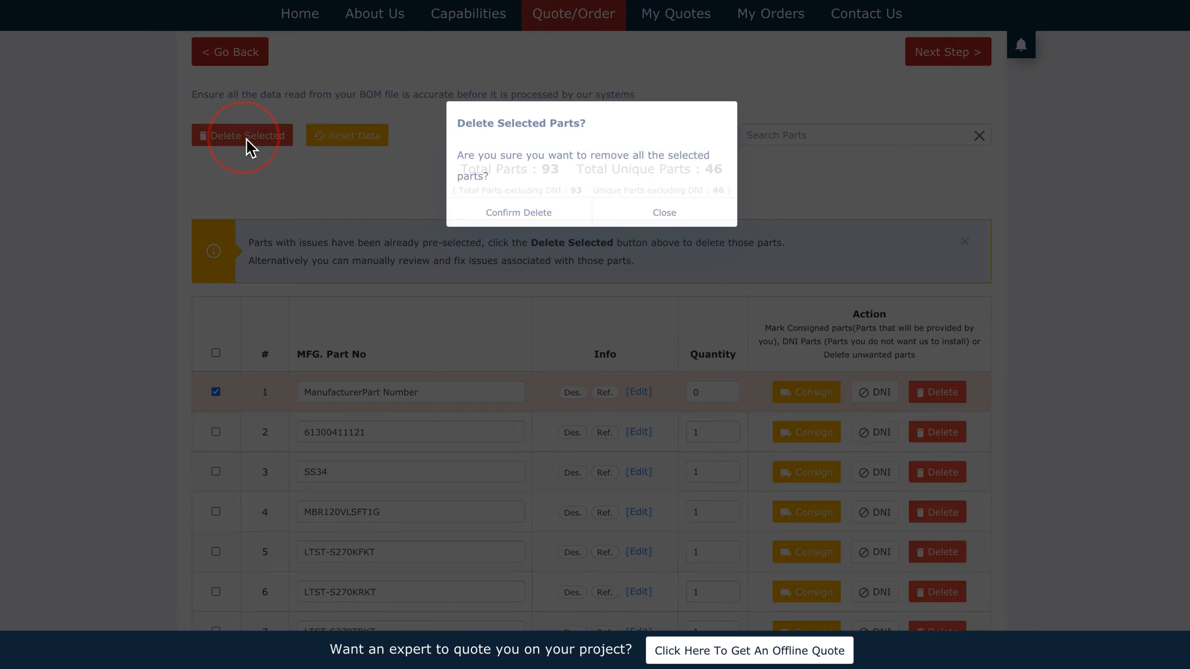
{"action": "left_click", "coordinate": [462, 220]}
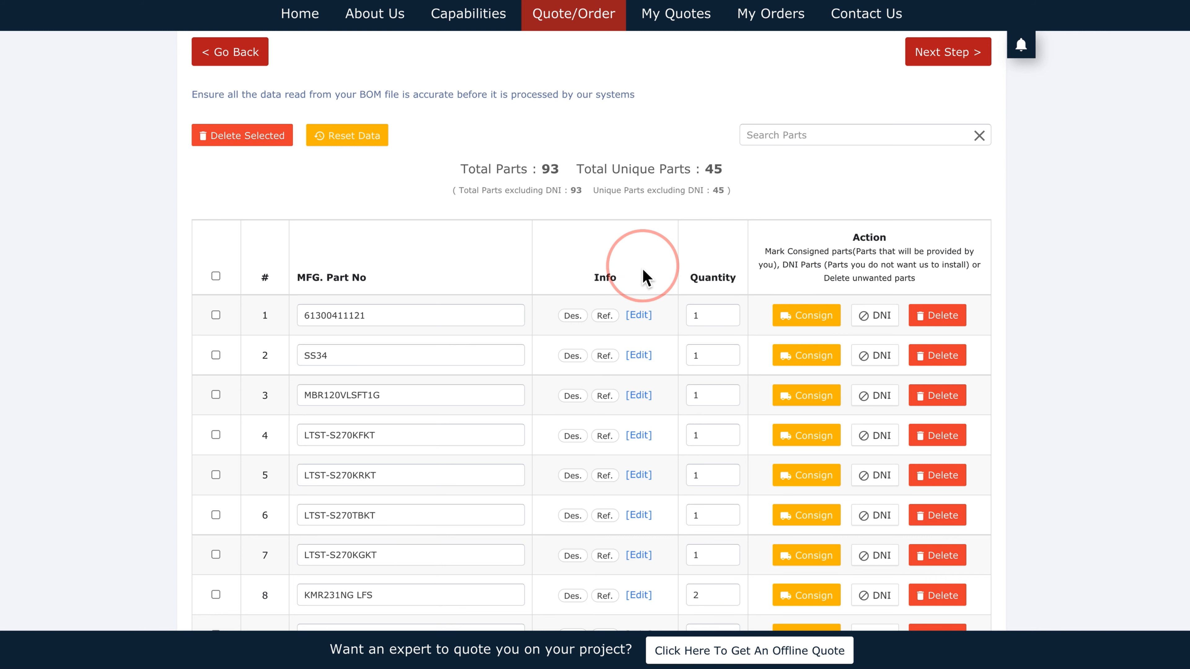
{"action": "mouse_move", "coordinate": [567, 315]}
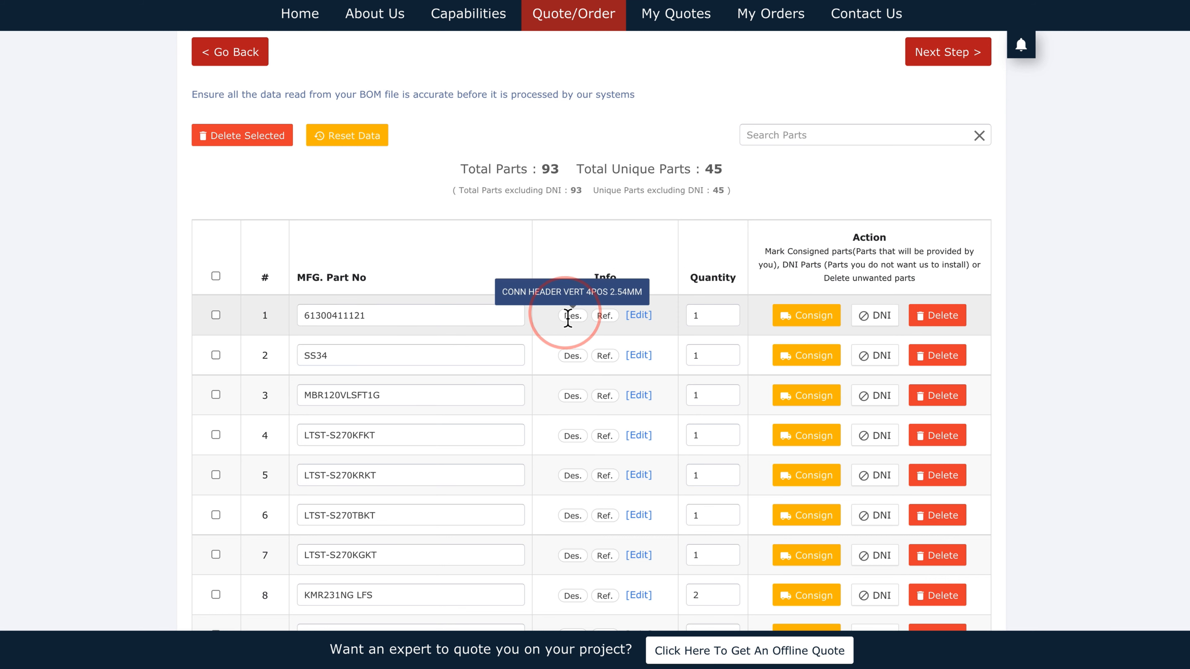
{"action": "mouse_move", "coordinate": [602, 323]}
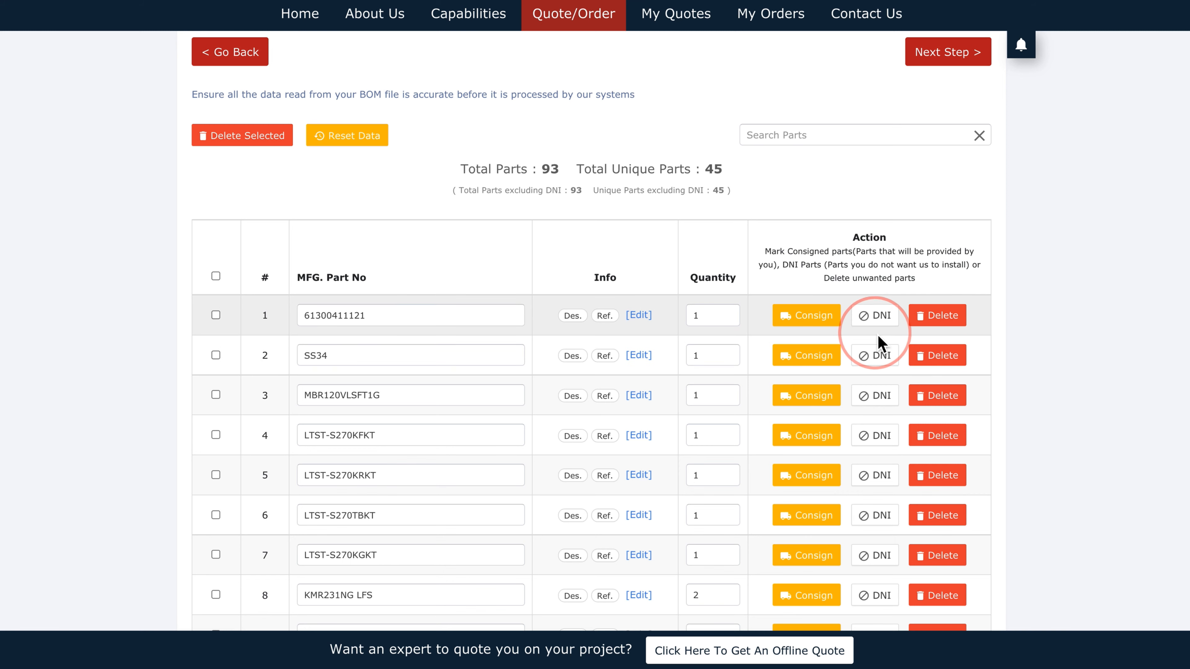
{"action": "left_click", "coordinate": [879, 322]}
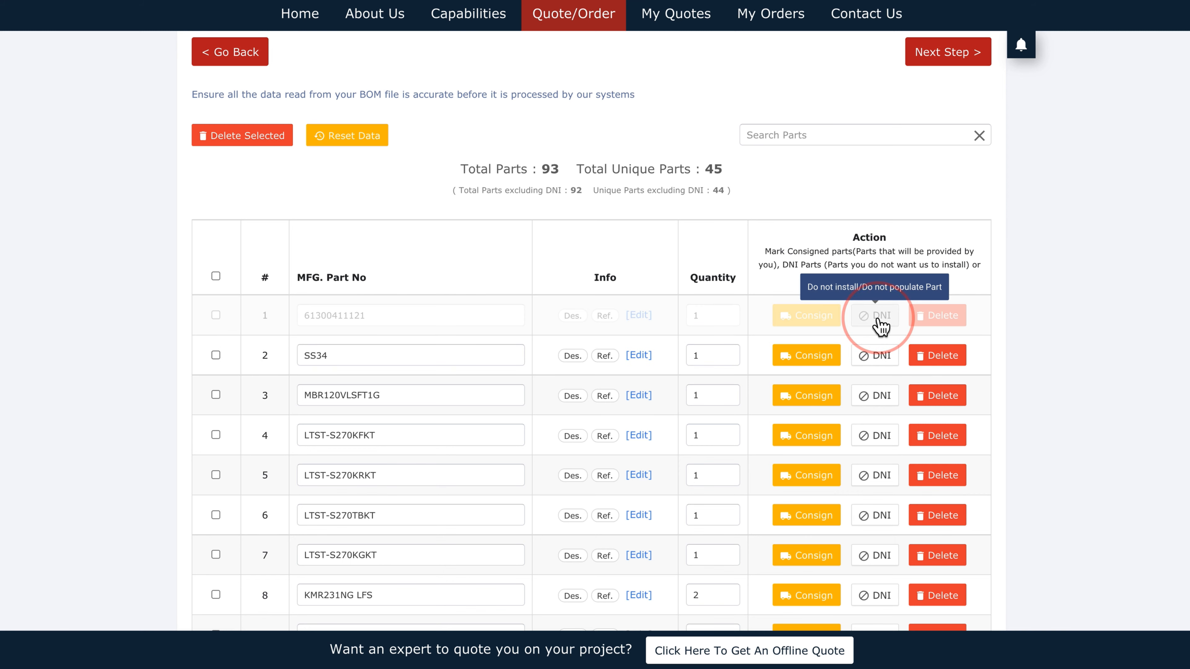
{"action": "left_click", "coordinate": [880, 324]}
{"action": "left_click", "coordinate": [832, 329]}
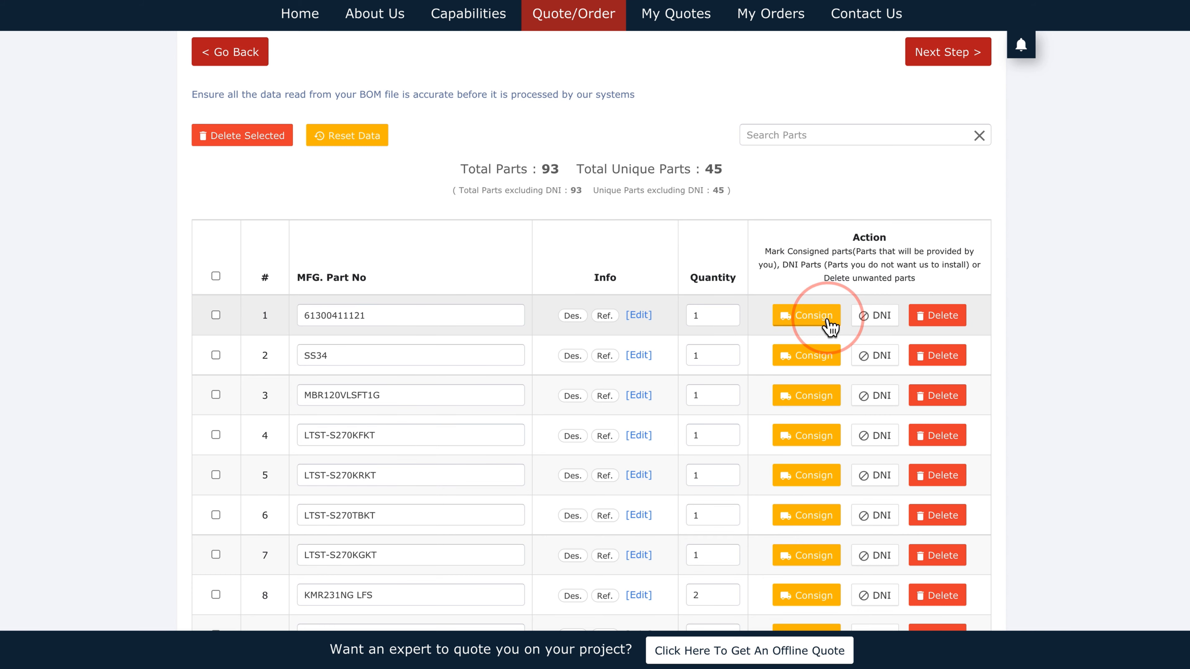
{"action": "left_click", "coordinate": [829, 324]}
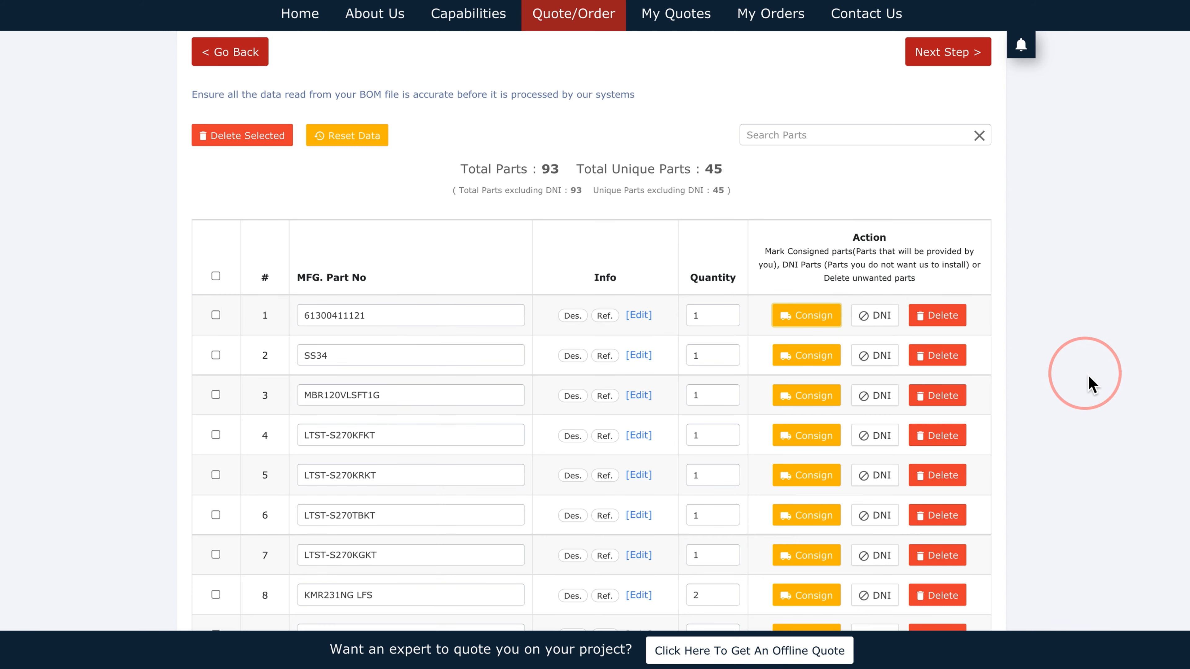
{"action": "scroll", "coordinate": [1091, 384], "scroll_direction": "down", "scroll_amount": 6}
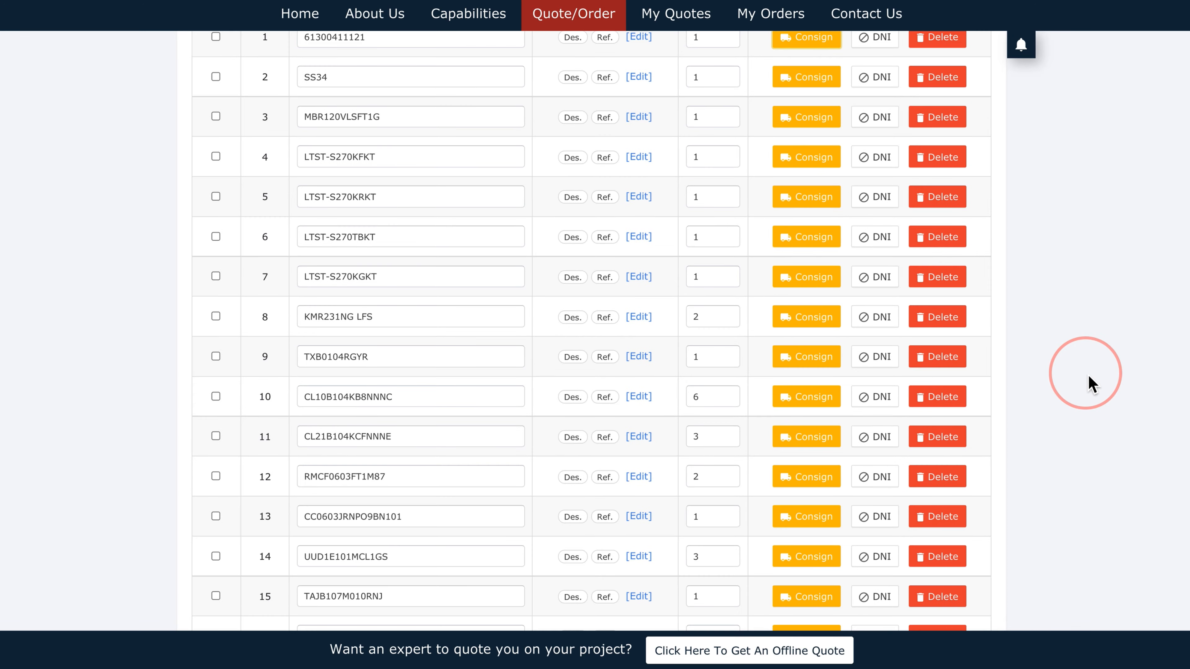
{"action": "scroll", "coordinate": [1091, 384], "scroll_direction": "down", "scroll_amount": 10}
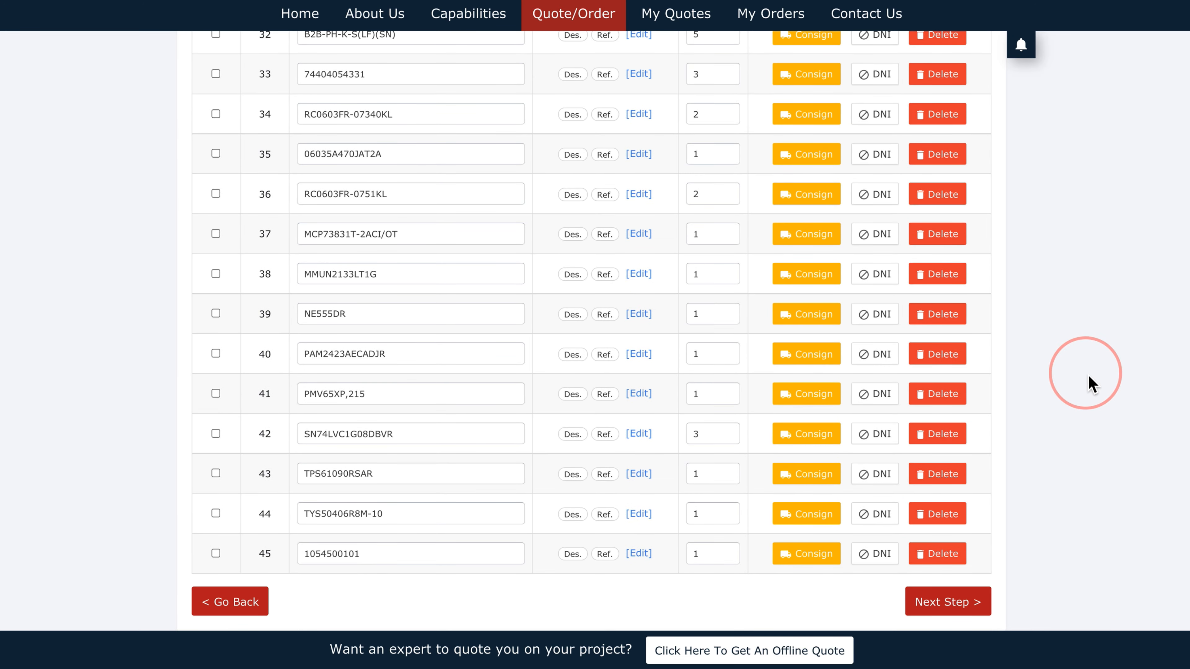
Step: Submit the BOM, confirm the DNI/consigned parts, and ignore the reference designator issues
{"action": "left_click", "coordinate": [943, 602]}
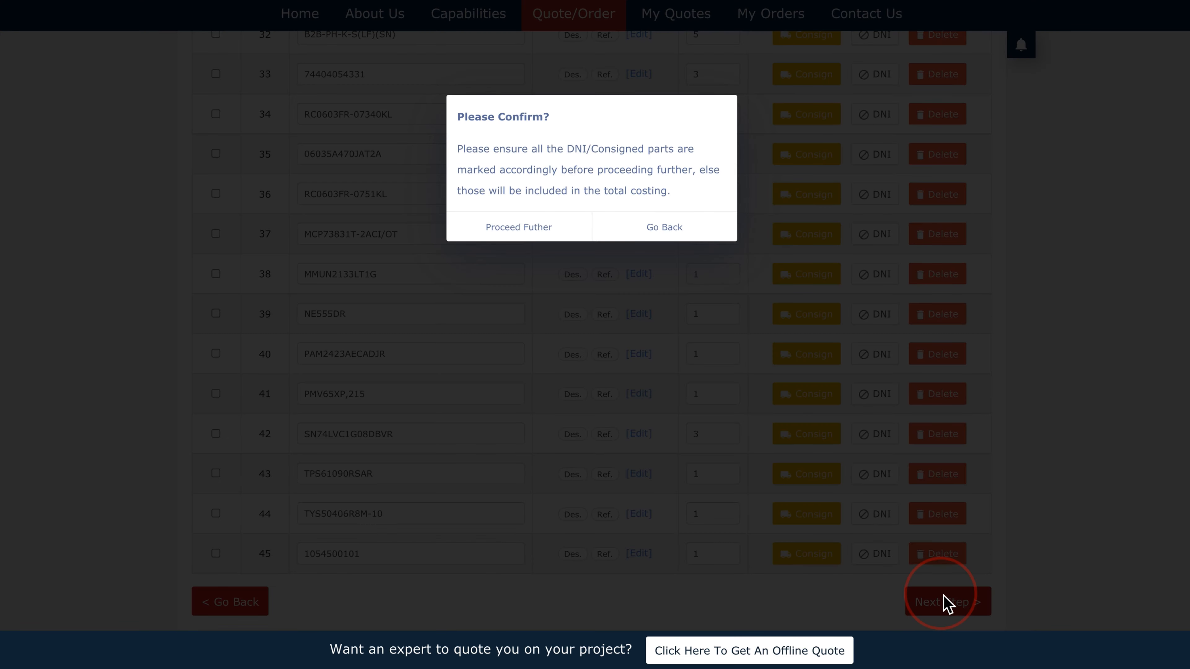
{"action": "left_click", "coordinate": [560, 237]}
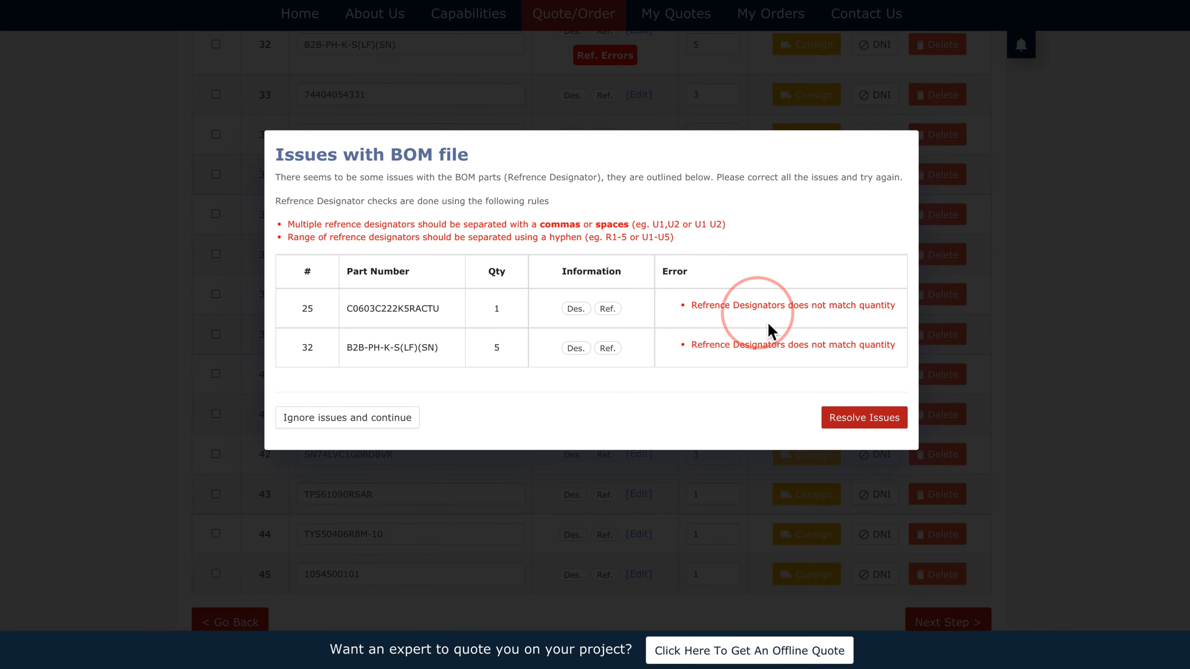
{"action": "mouse_move", "coordinate": [616, 355]}
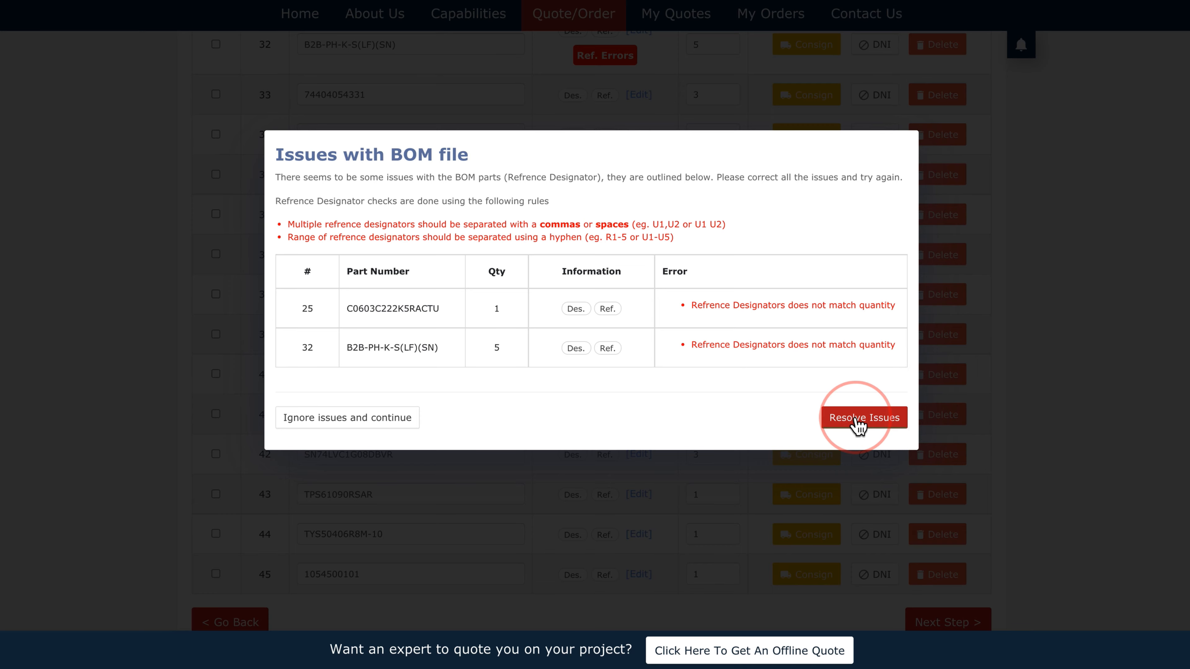
{"action": "left_click", "coordinate": [371, 425]}
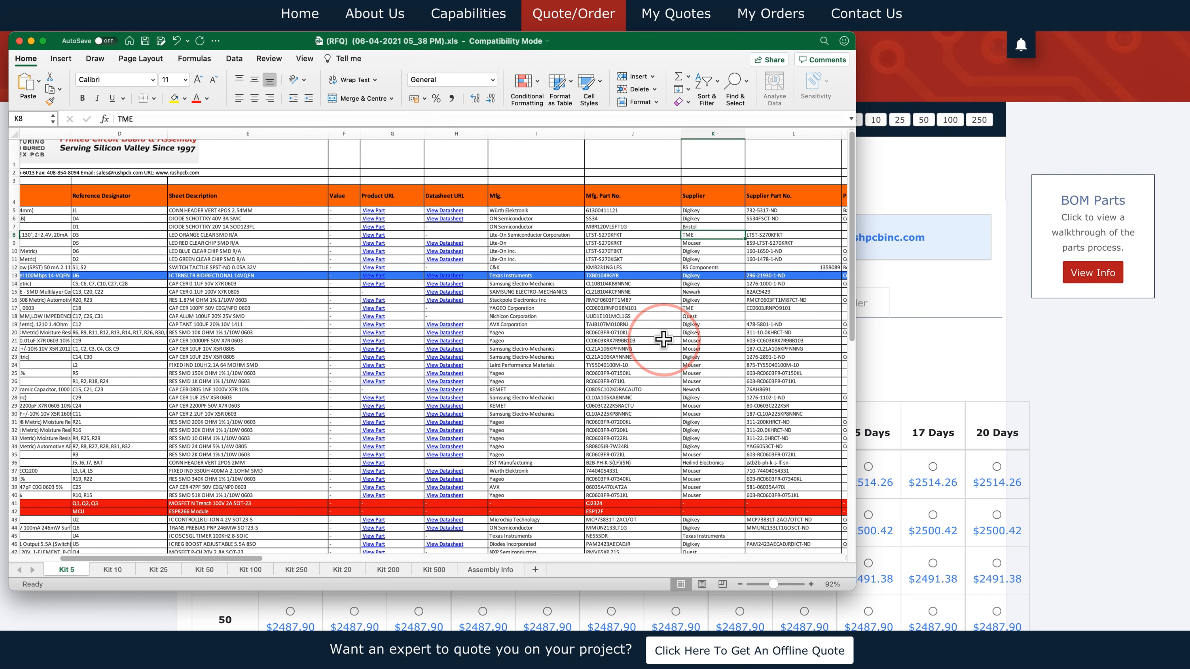
Step: Scroll sideways through the Kit 5 BOM sheet in Excel
{"action": "scroll", "coordinate": [663, 339], "scroll_direction": "right", "scroll_amount": 2}
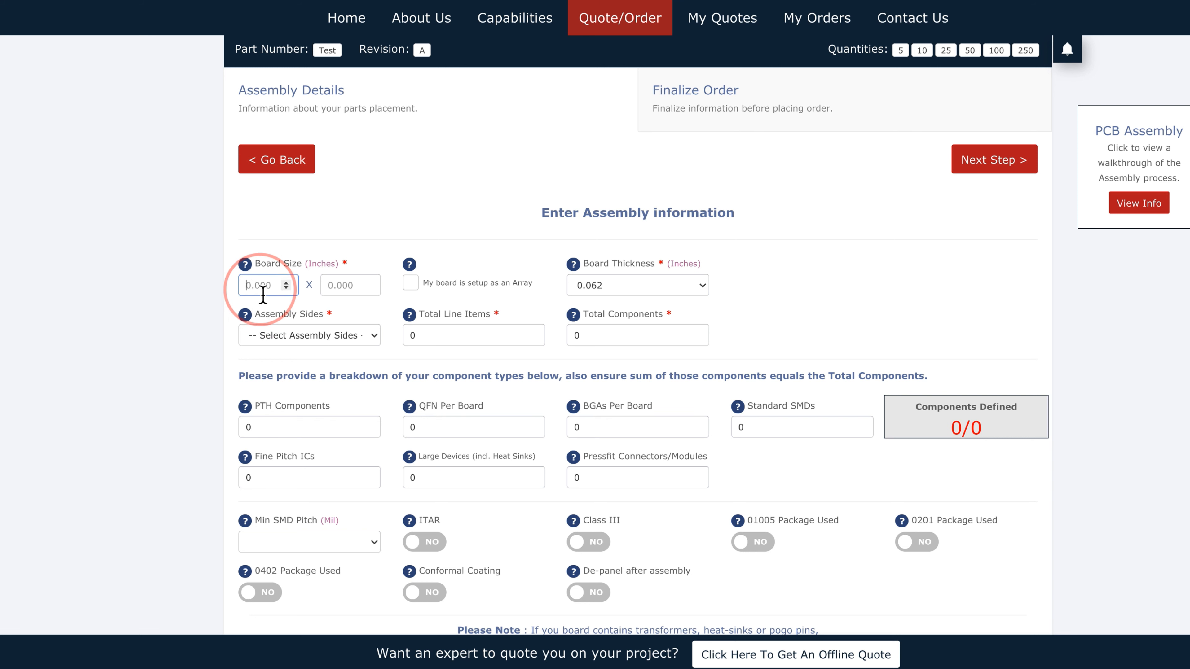
{"action": "type", "text": "3"}
{"action": "left_click", "coordinate": [340, 294]}
{"action": "type", "text": "4"}
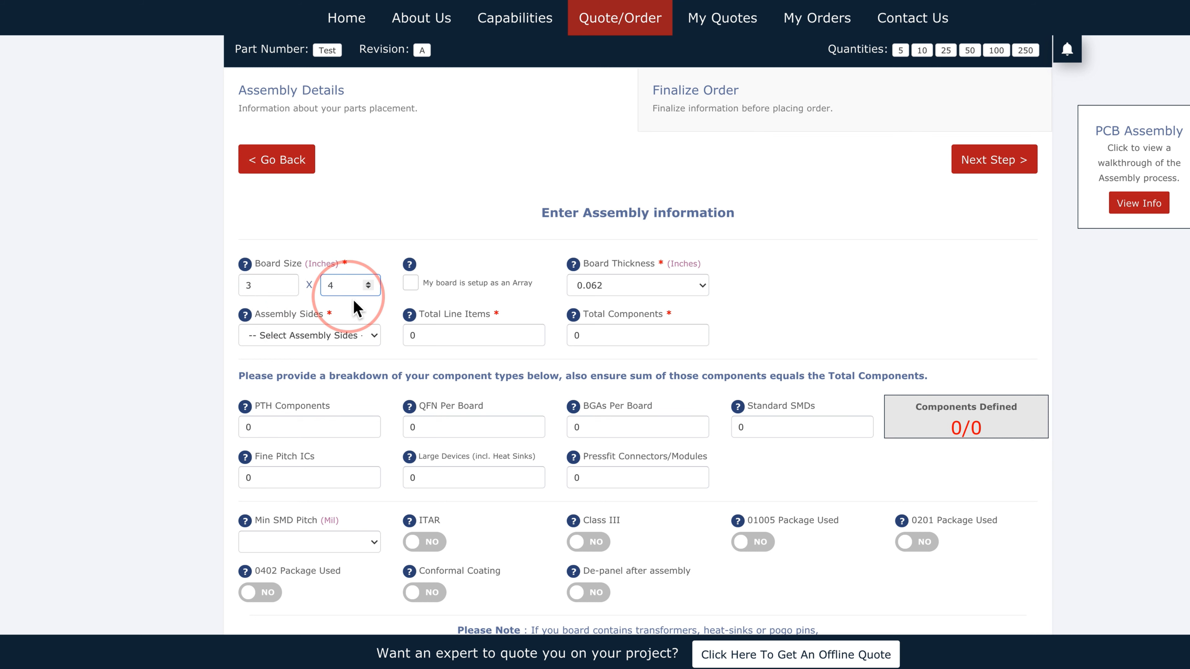
{"action": "left_click", "coordinate": [409, 283]}
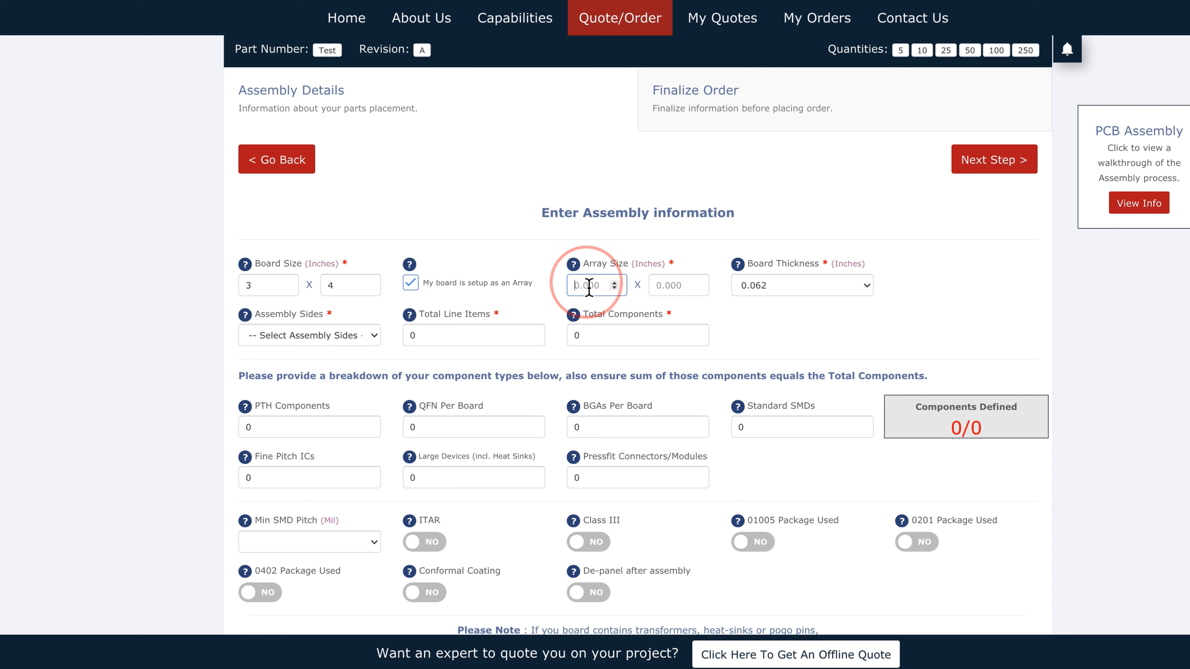
{"action": "type", "text": "7"}
{"action": "type", "text": "9"}
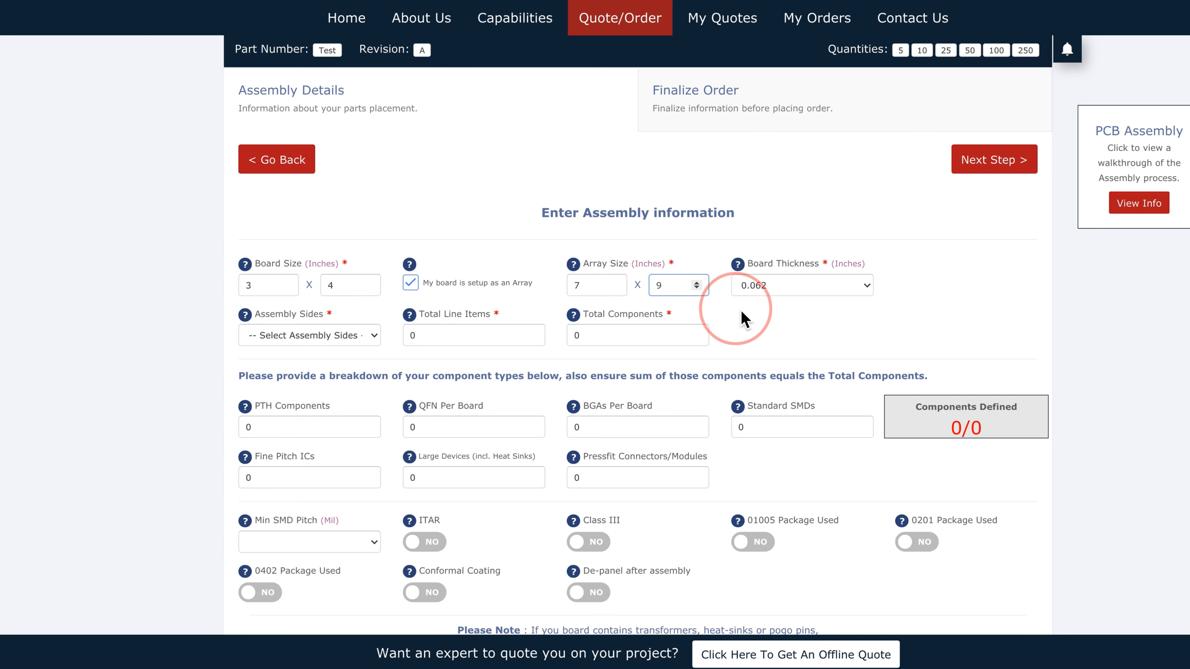
{"action": "left_click", "coordinate": [770, 291]}
{"action": "left_click", "coordinate": [772, 290]}
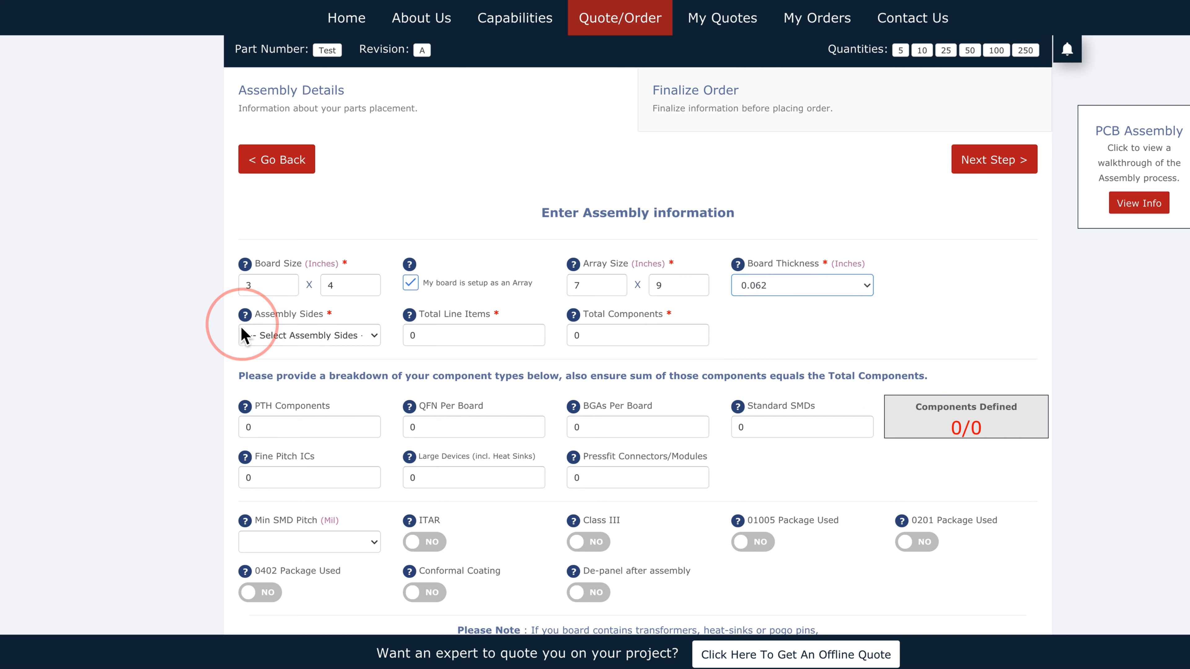
{"action": "left_click", "coordinate": [181, 350]}
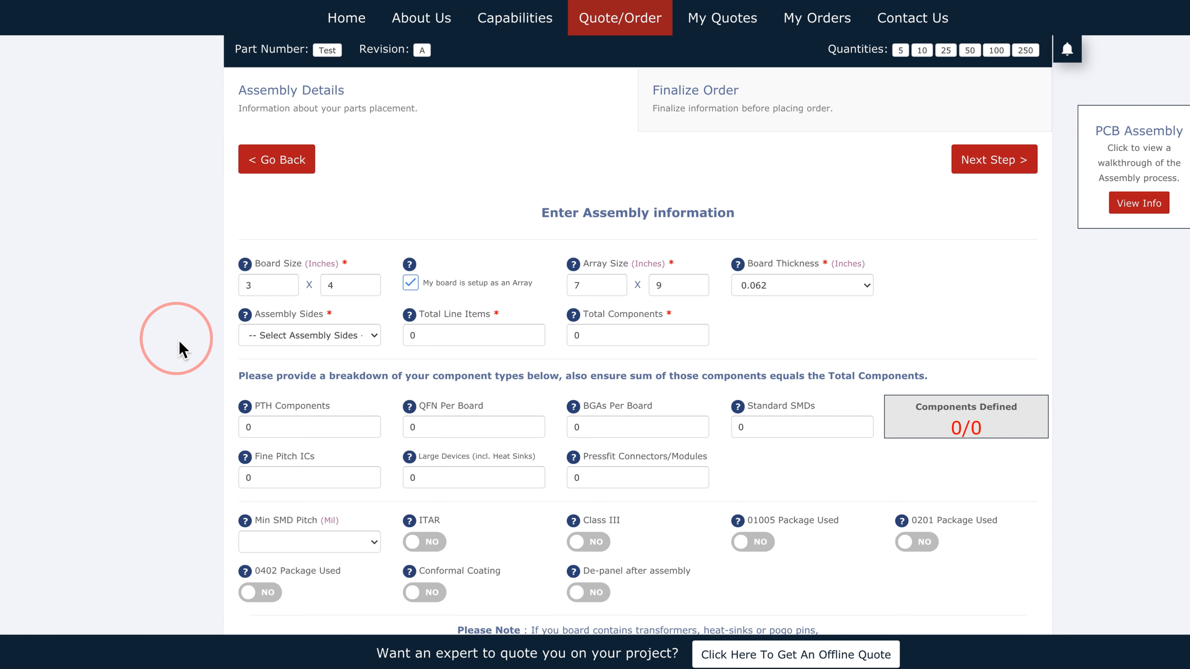
{"action": "scroll", "coordinate": [181, 349], "scroll_direction": "down", "scroll_amount": 2}
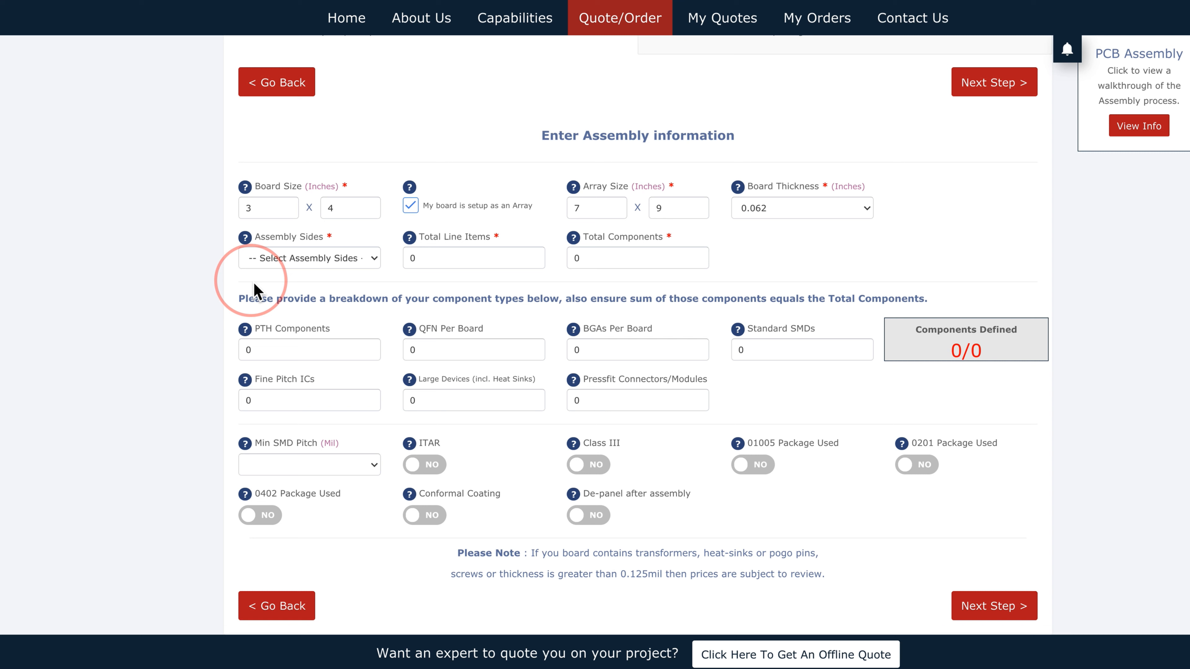
Step: Set assembly sides to Both and total line items to 10
{"action": "left_click", "coordinate": [278, 261]}
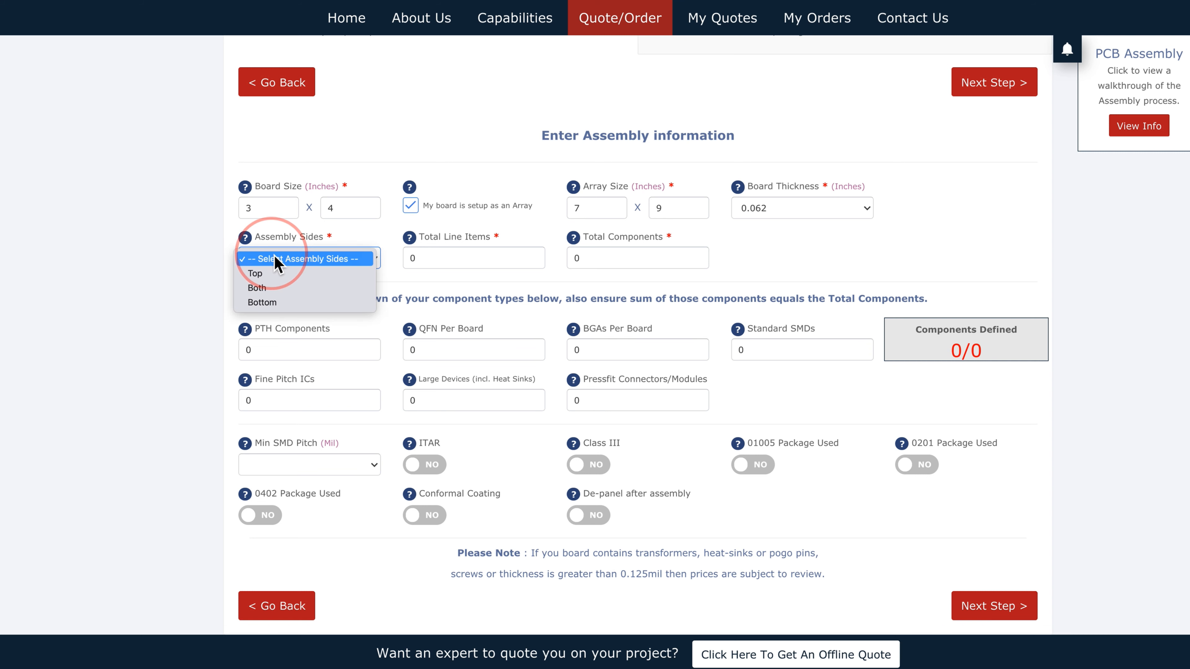
{"action": "left_click", "coordinate": [284, 288]}
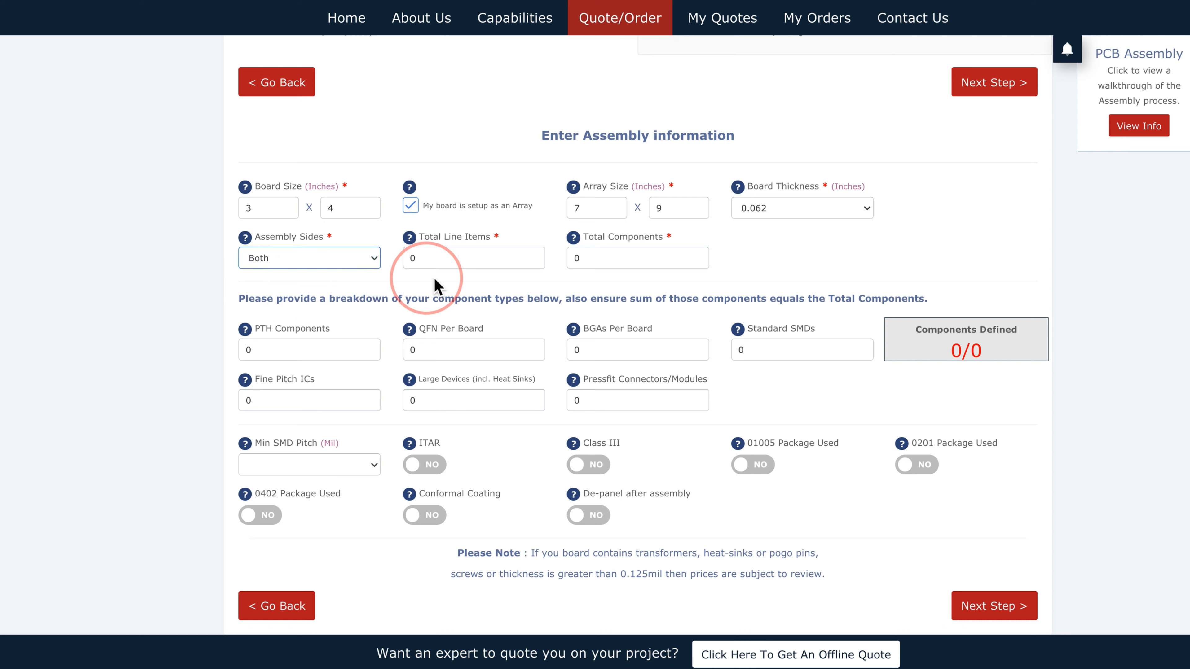
{"action": "left_click", "coordinate": [403, 261]}
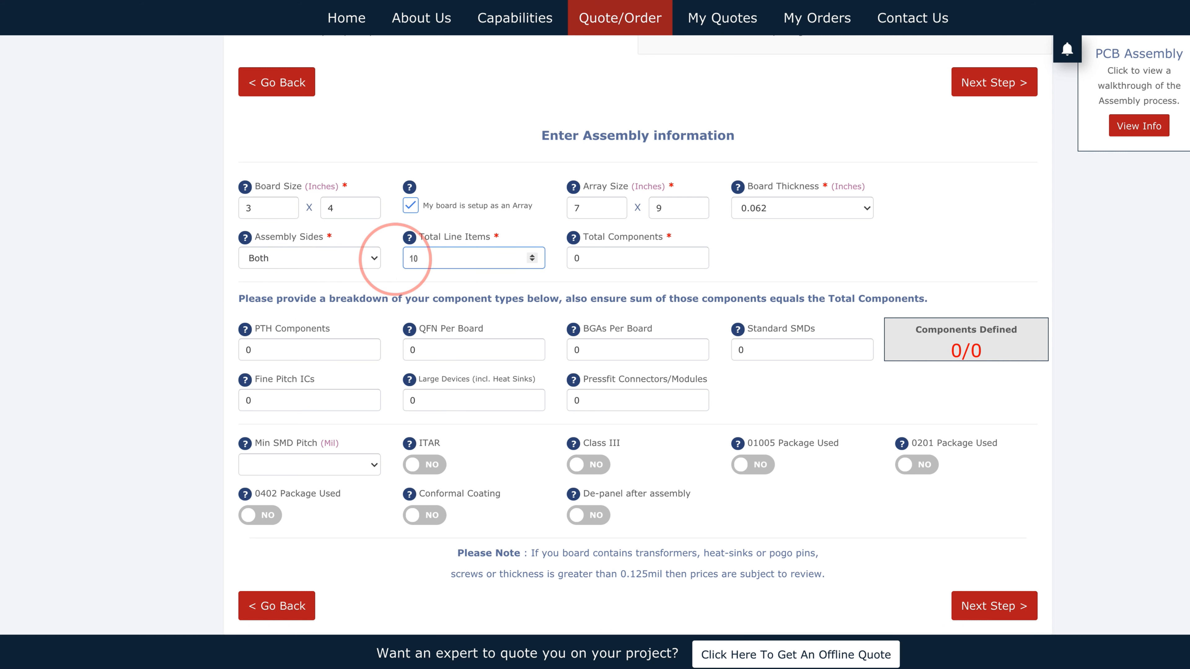
{"action": "left_click", "coordinate": [431, 281]}
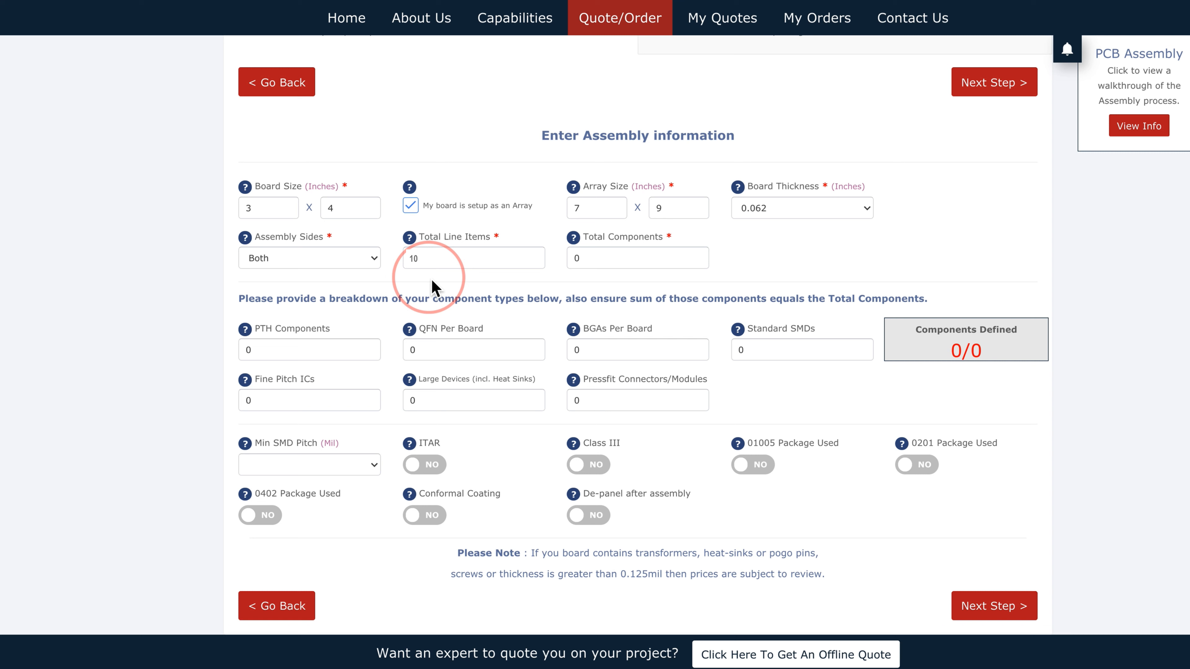
Step: Enter 35 total components: 5 PTH, 2 QFN, 2 BGAs and 20 standard SMDs
{"action": "left_click", "coordinate": [580, 262]}
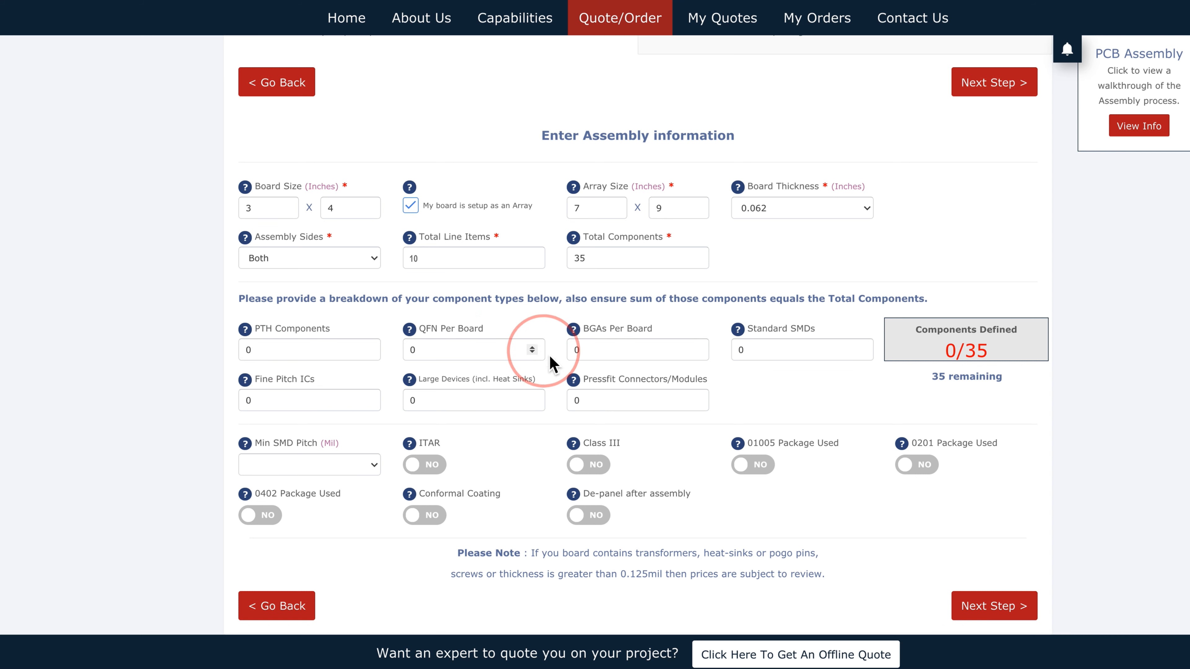
{"action": "left_click", "coordinate": [277, 351]}
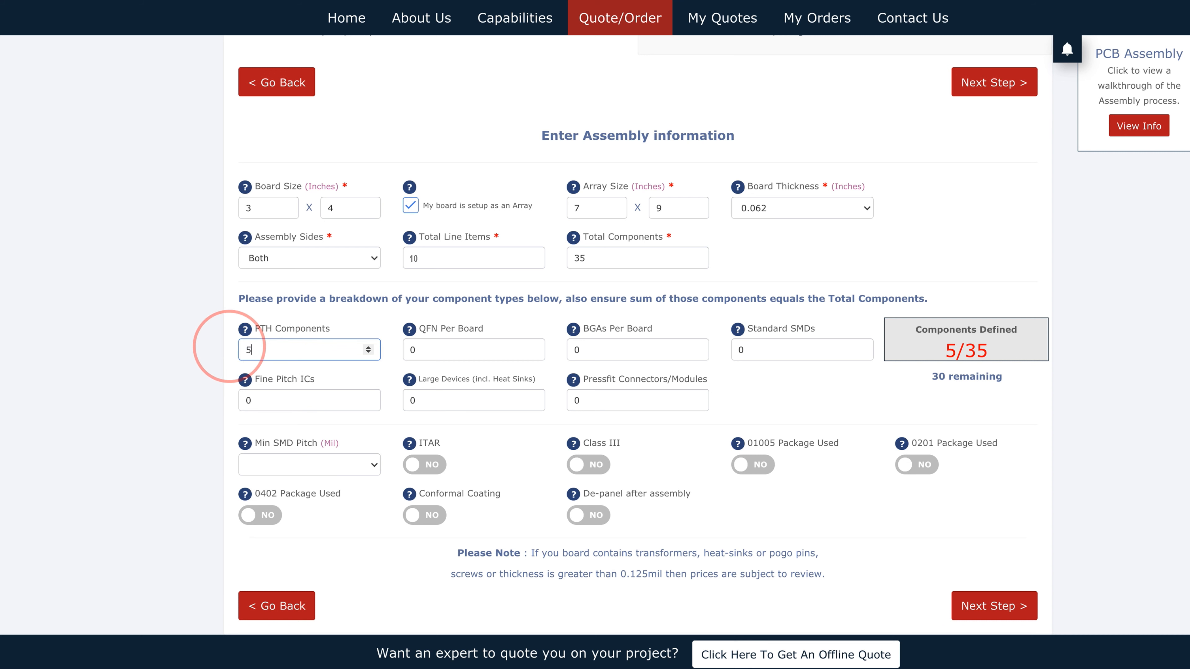
{"action": "left_click", "coordinate": [418, 356]}
{"action": "type", "text": "2"}
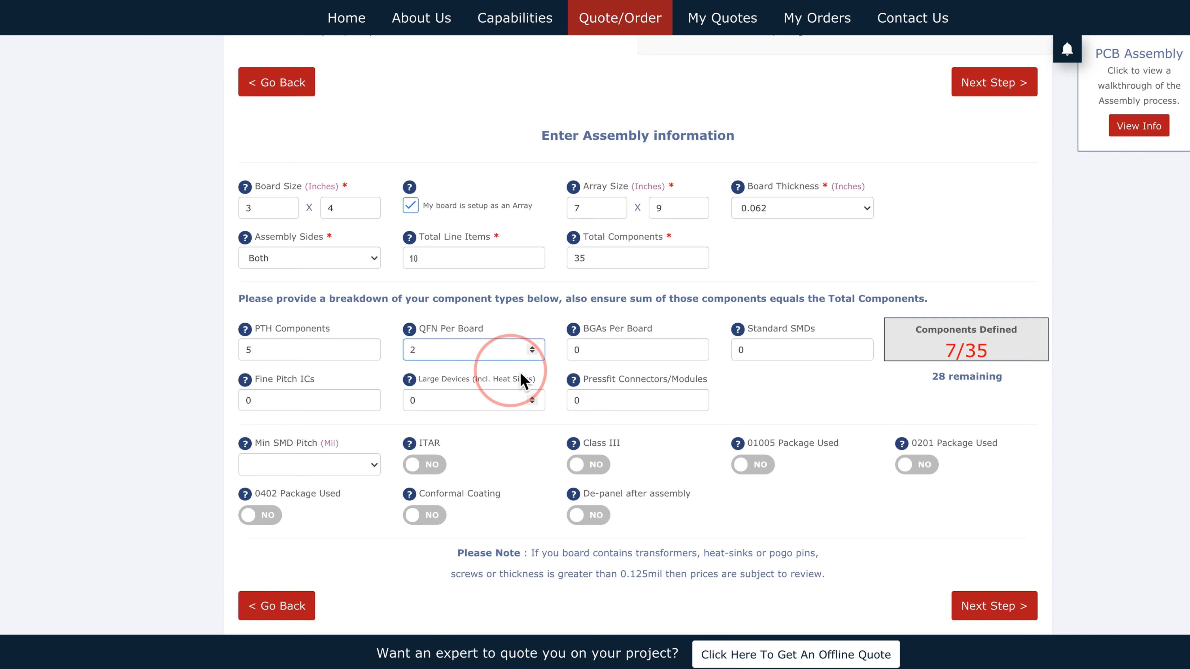
{"action": "left_click", "coordinate": [577, 352]}
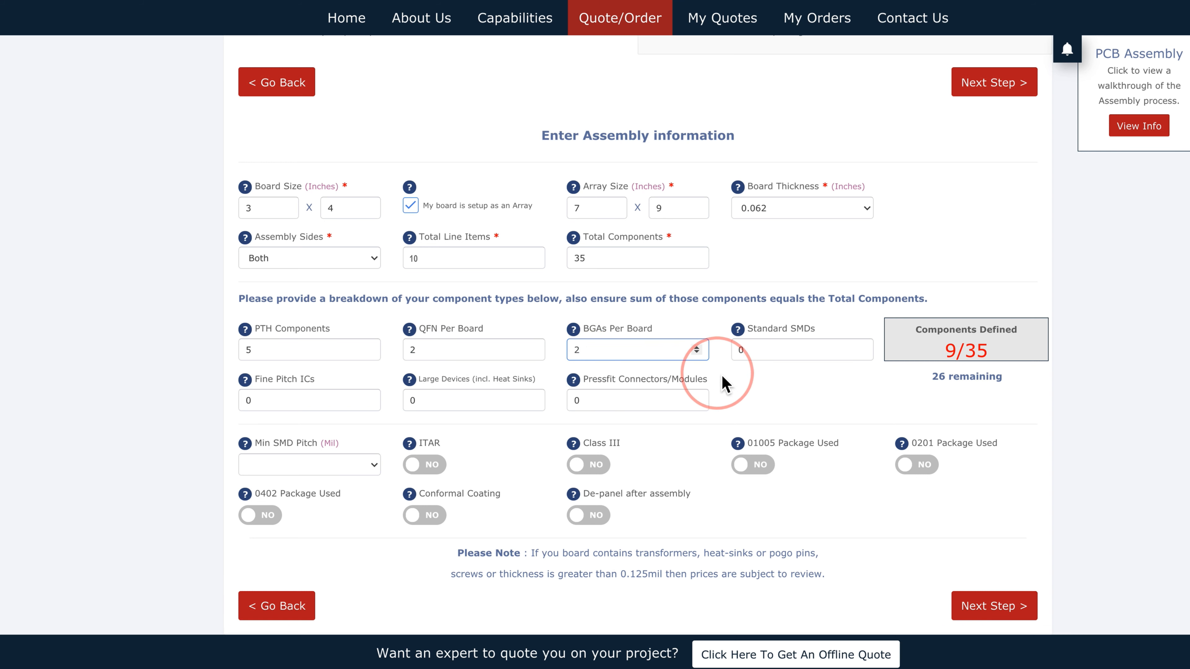
{"action": "left_click", "coordinate": [741, 351]}
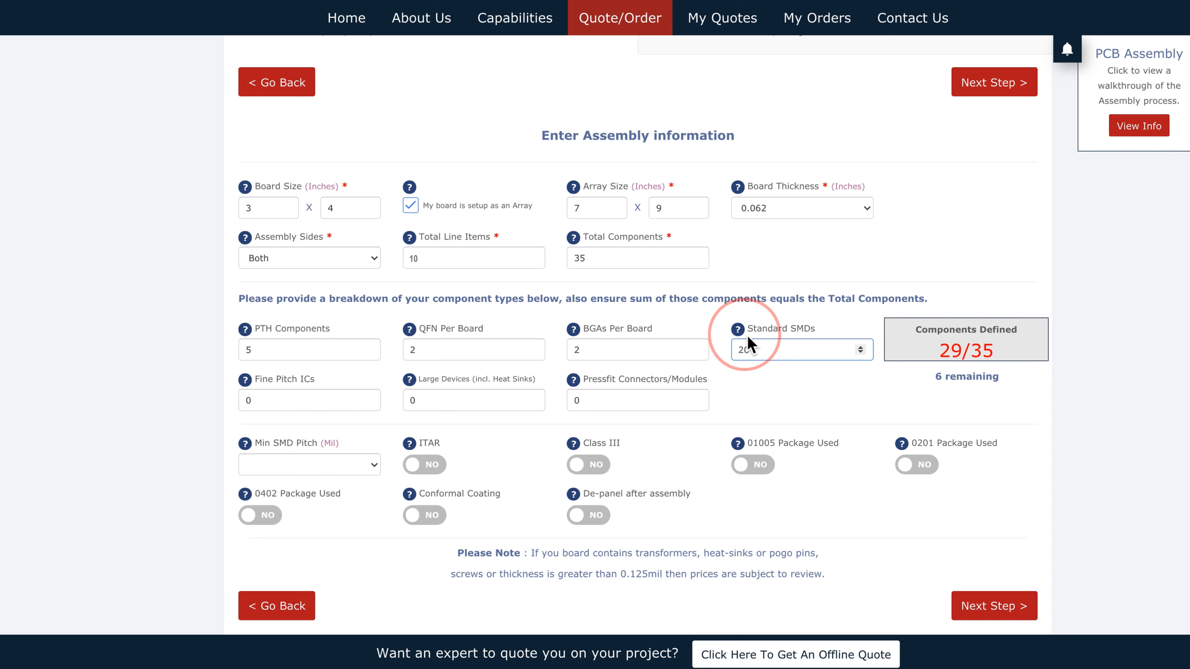
{"action": "mouse_move", "coordinate": [741, 331]}
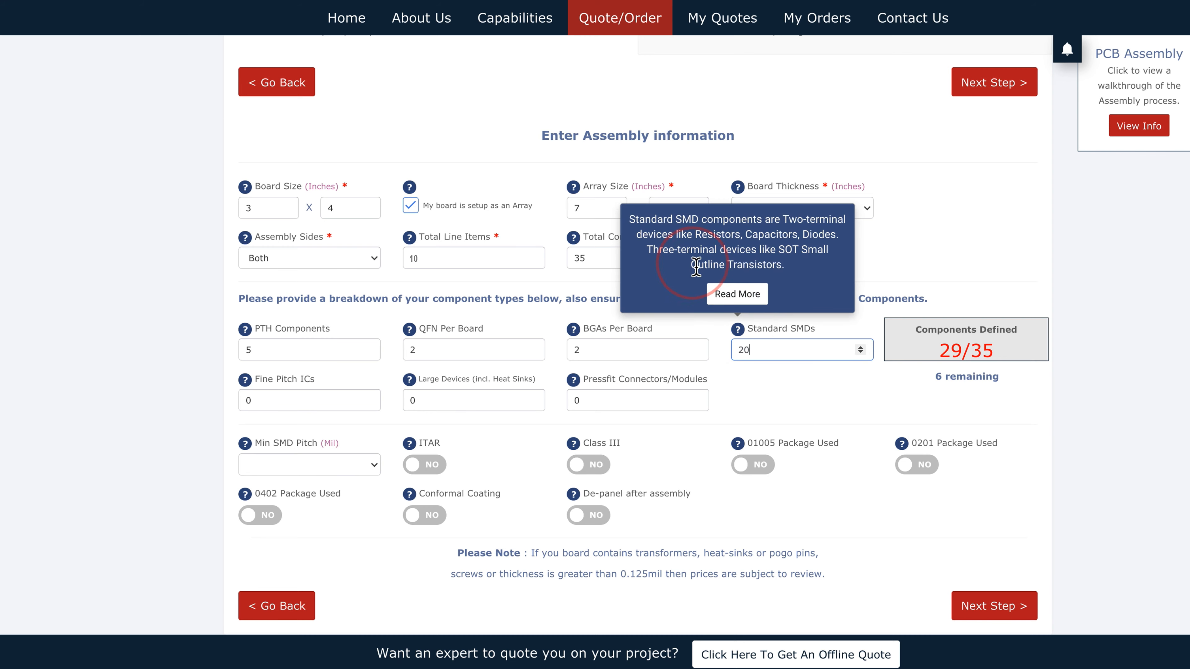
{"action": "left_click", "coordinate": [759, 296]}
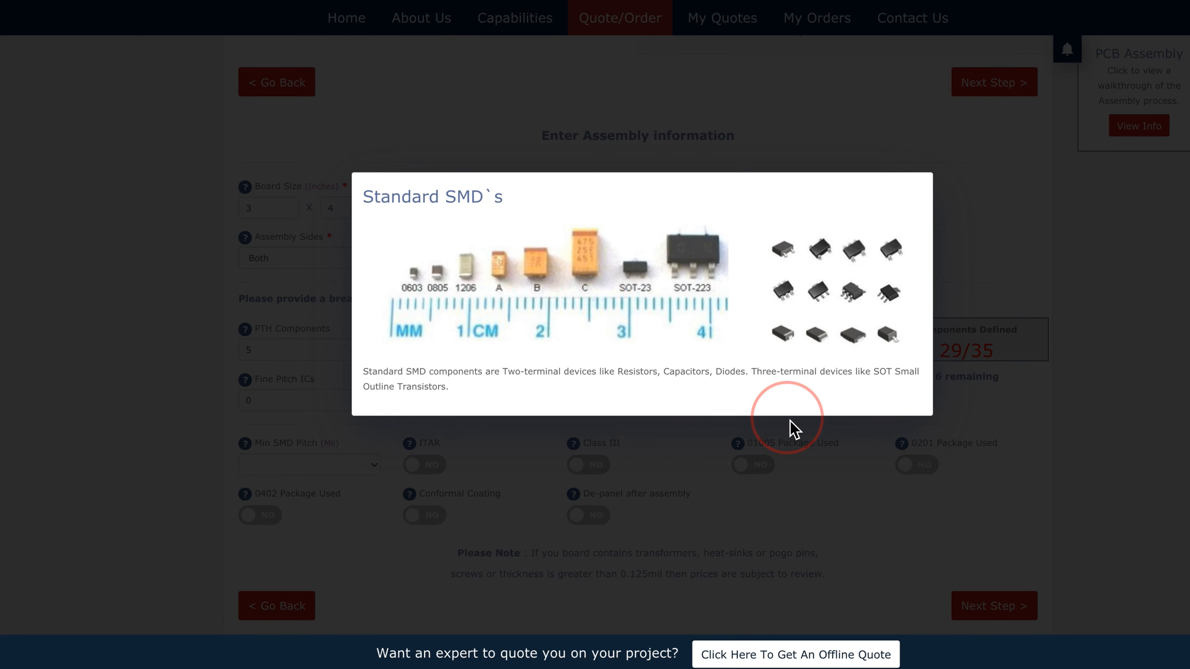
{"action": "left_click", "coordinate": [791, 438]}
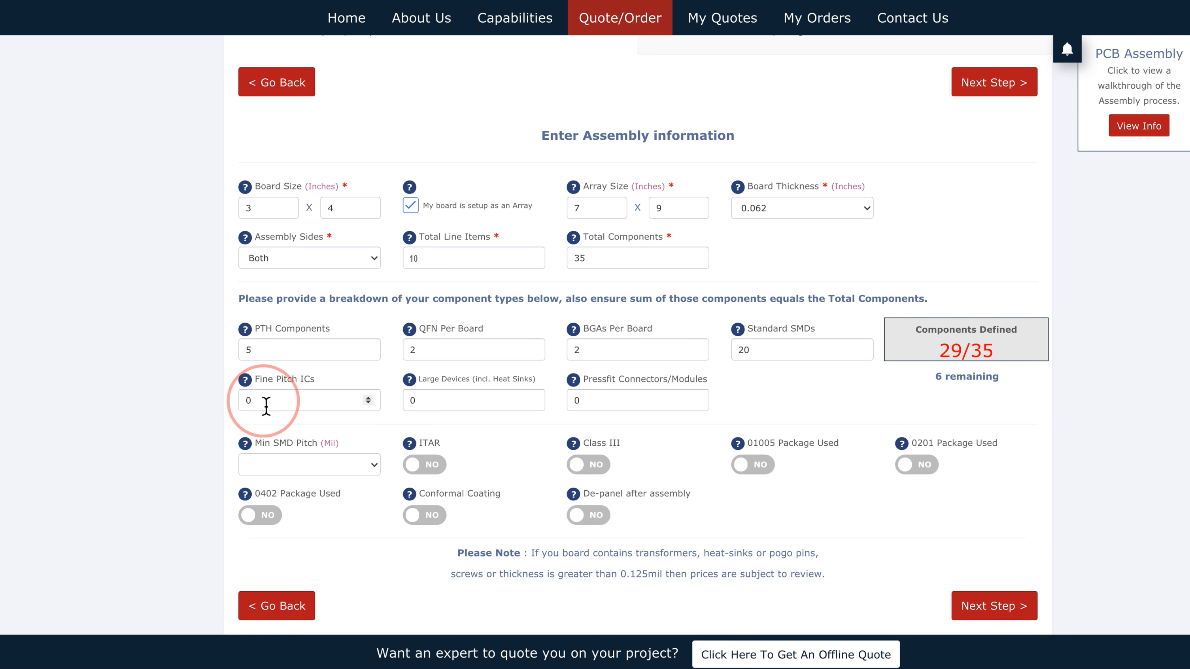
Step: Enter 6 fine pitch ICs so all 35 components are defined, then continue to pricing
{"action": "double_click", "coordinate": [257, 402]}
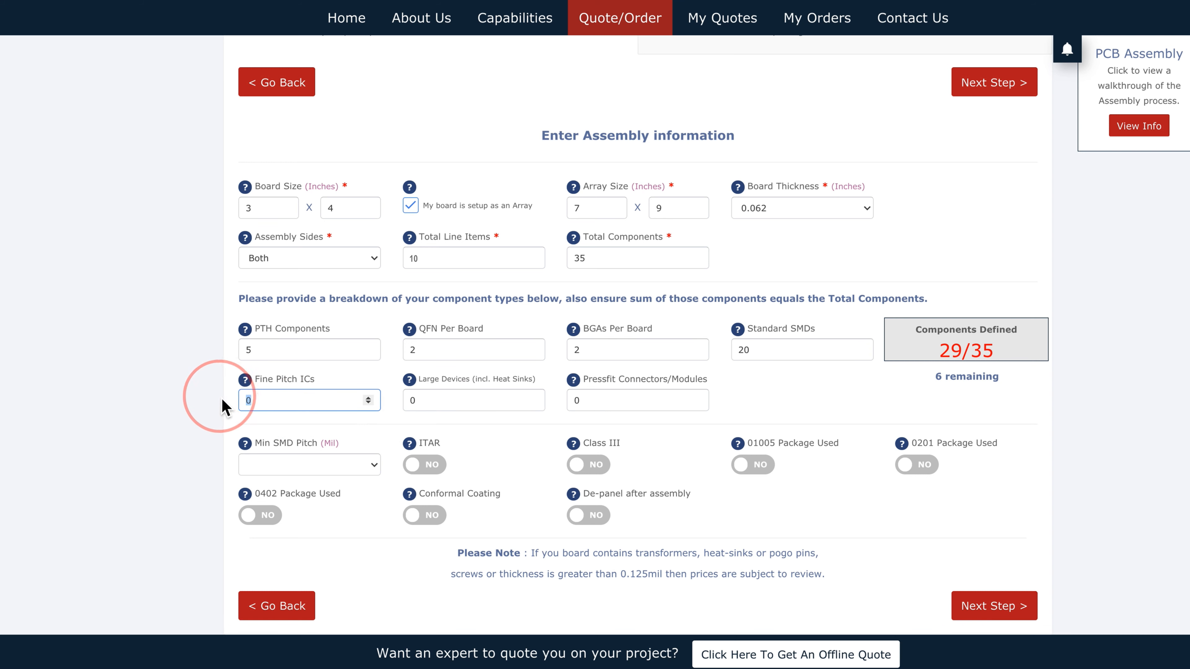
{"action": "type", "text": "6"}
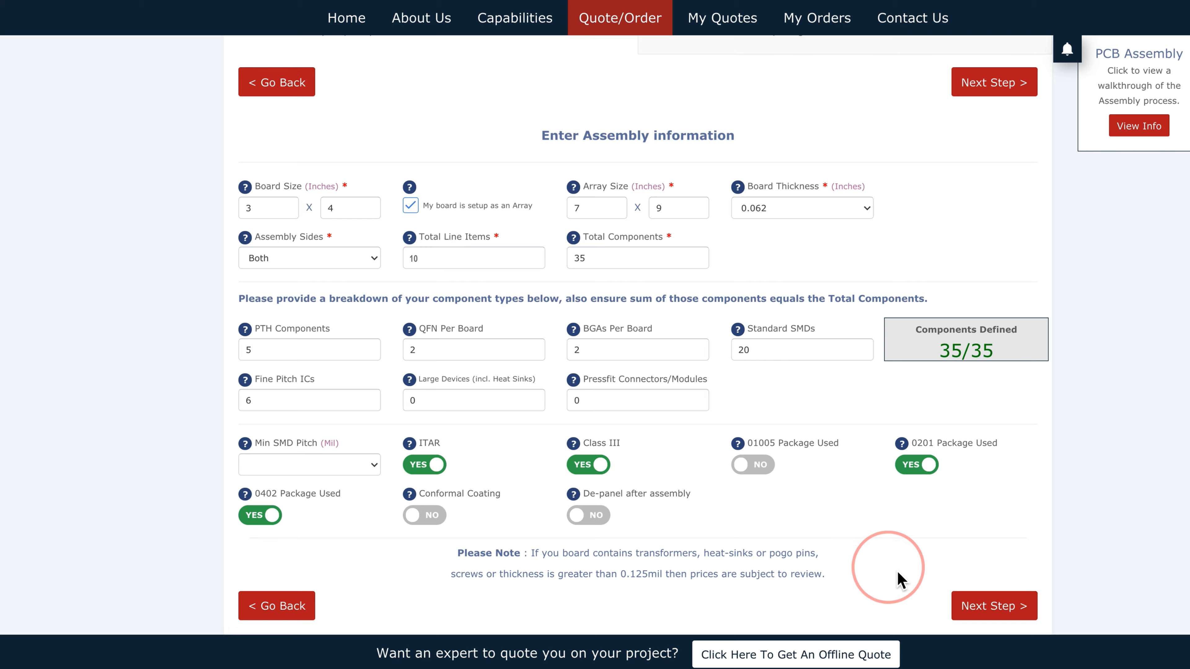
{"action": "left_click", "coordinate": [971, 607]}
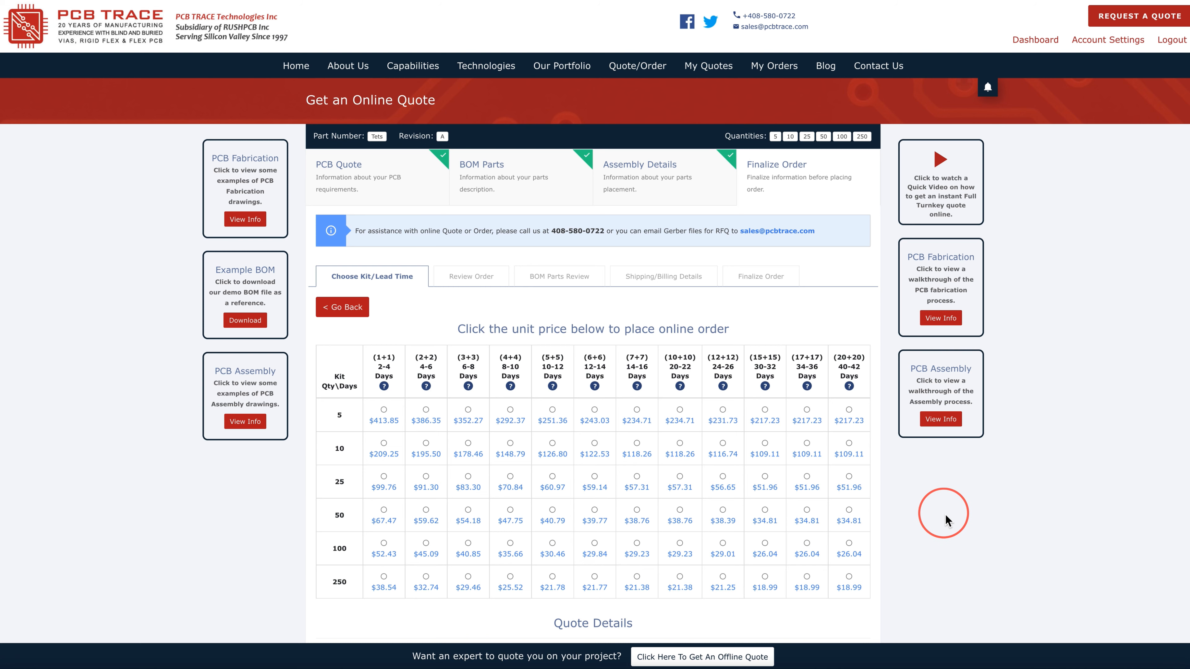
Step: Scroll through the kit/lead-time price matrix and quote details, then back up
{"action": "scroll", "coordinate": [947, 519], "scroll_direction": "down", "scroll_amount": 4}
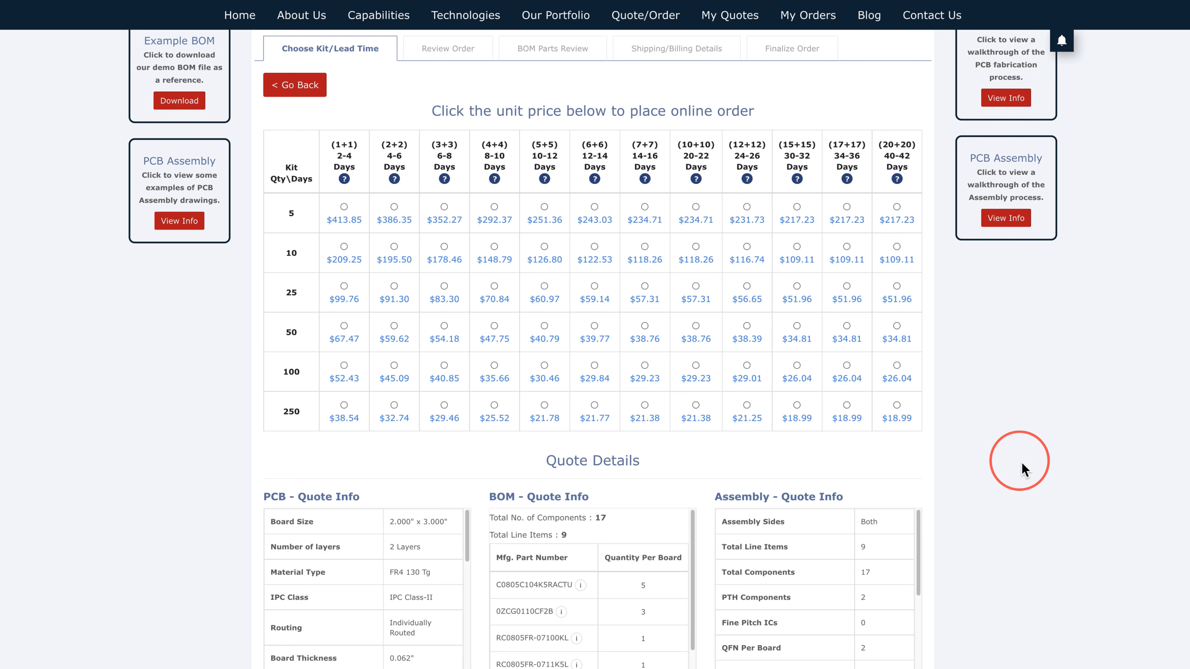
{"action": "scroll", "coordinate": [1022, 461], "scroll_direction": "down", "scroll_amount": 3}
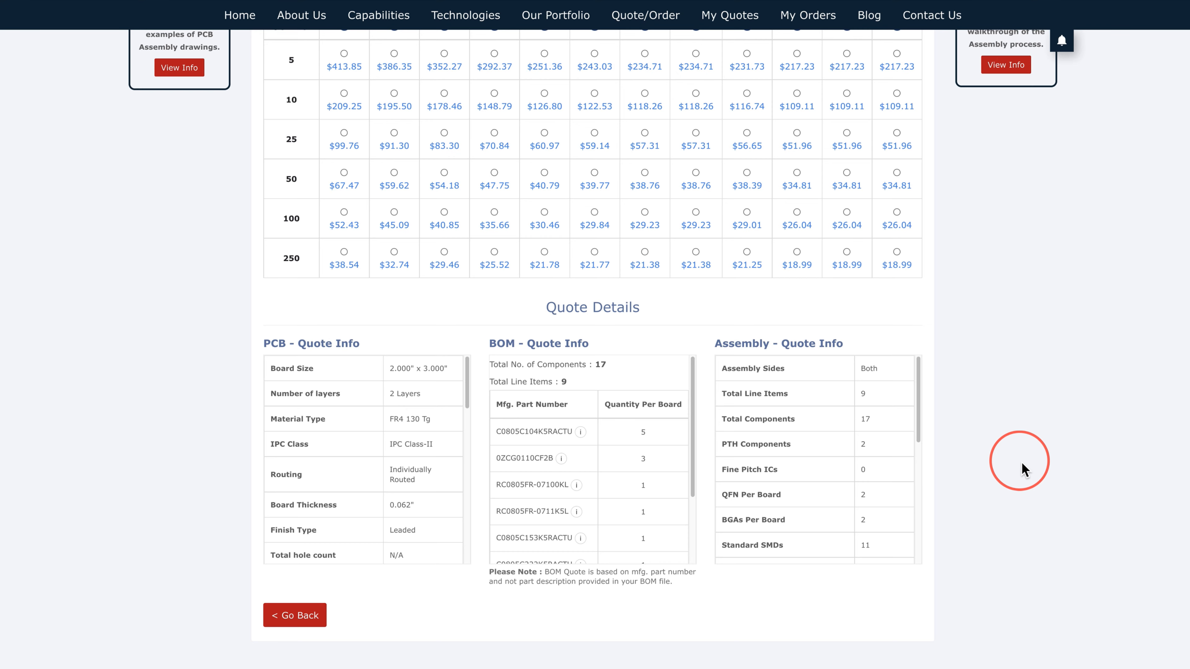
{"action": "scroll", "coordinate": [1022, 461], "scroll_direction": "up", "scroll_amount": 7}
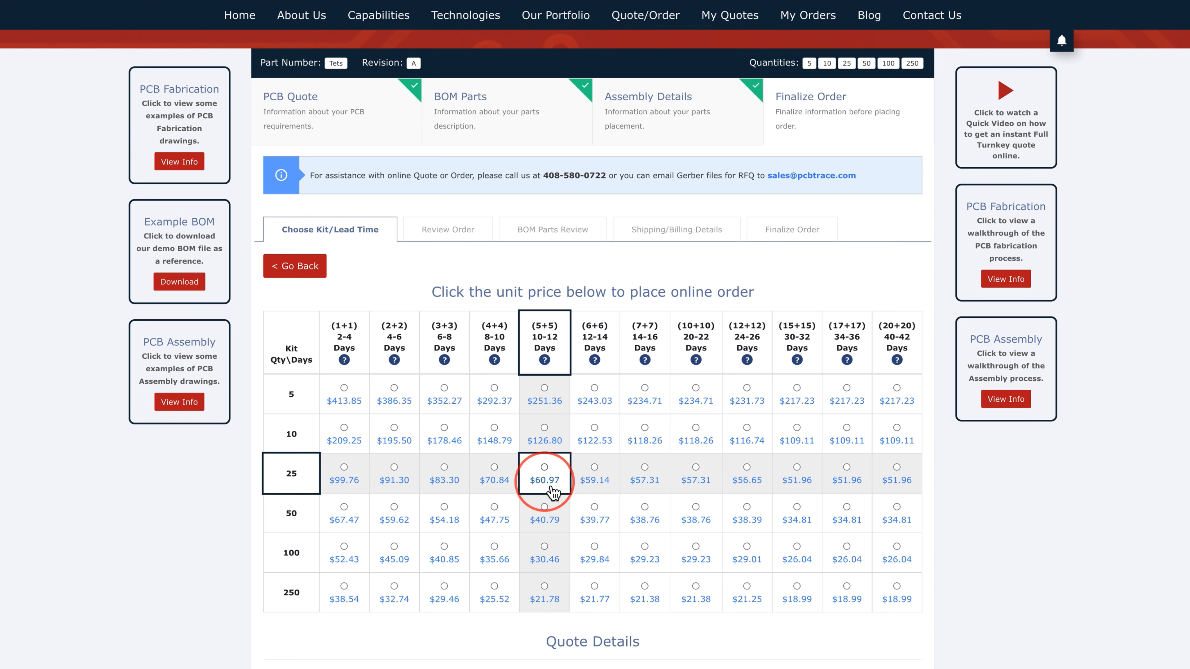
Step: Order 25 kits at 10–12 days for $60.97 each and accept the additional-quantity saving
{"action": "left_click", "coordinate": [552, 489]}
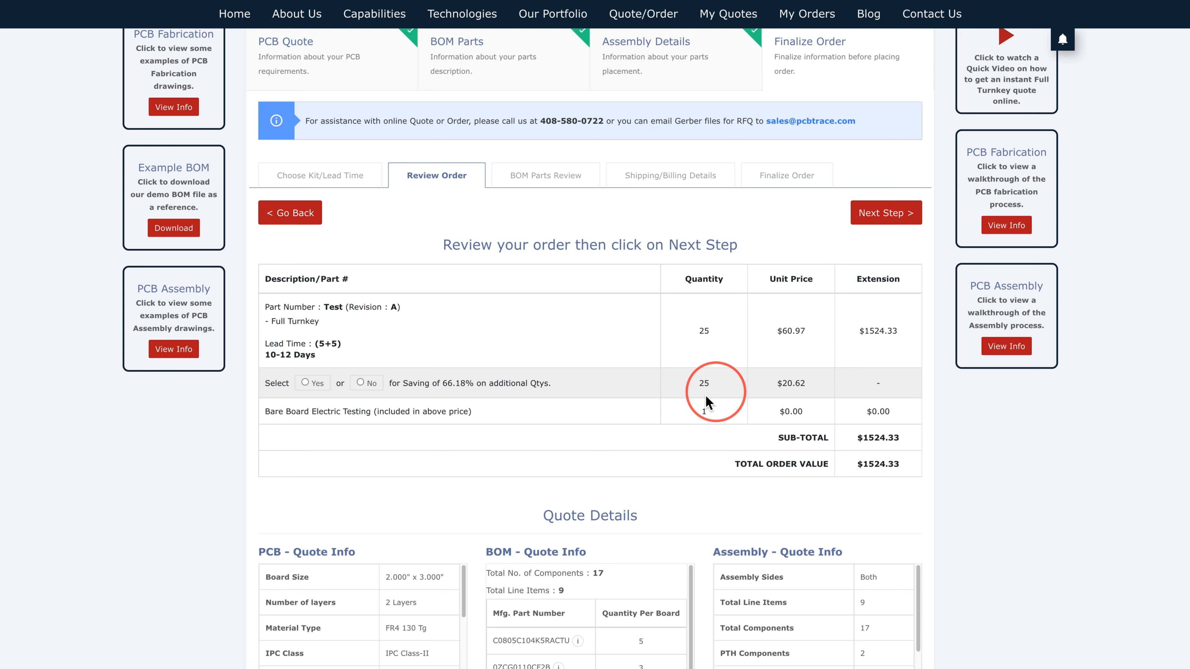
{"action": "left_click", "coordinate": [315, 388]}
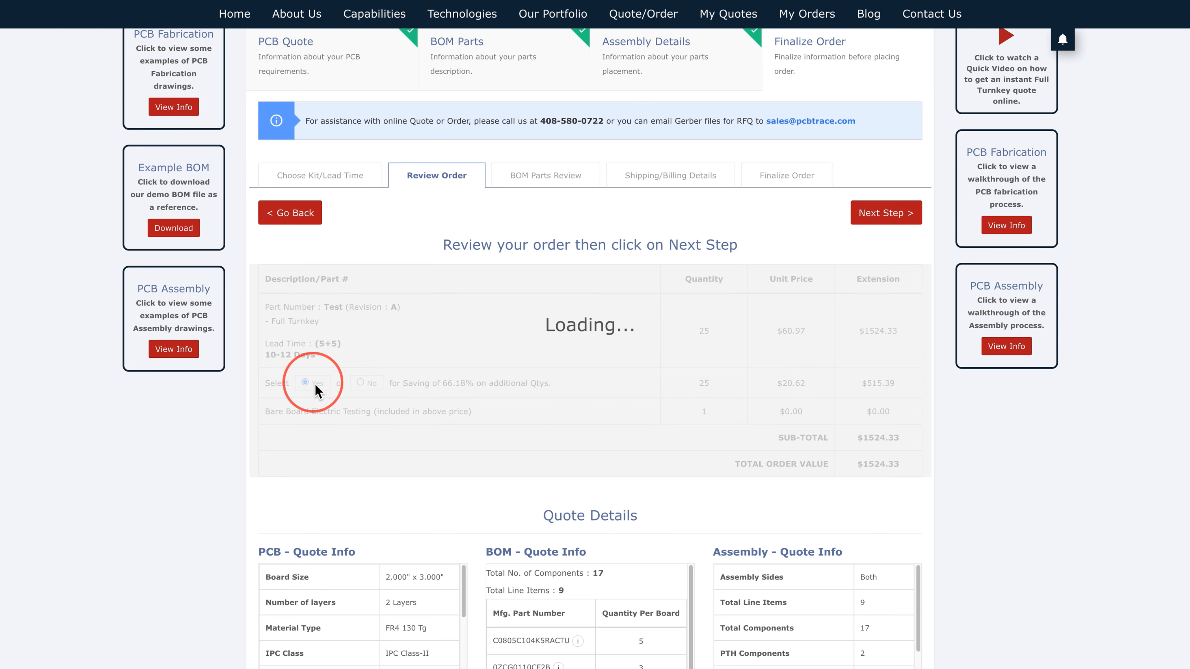
{"action": "left_click", "coordinate": [885, 224]}
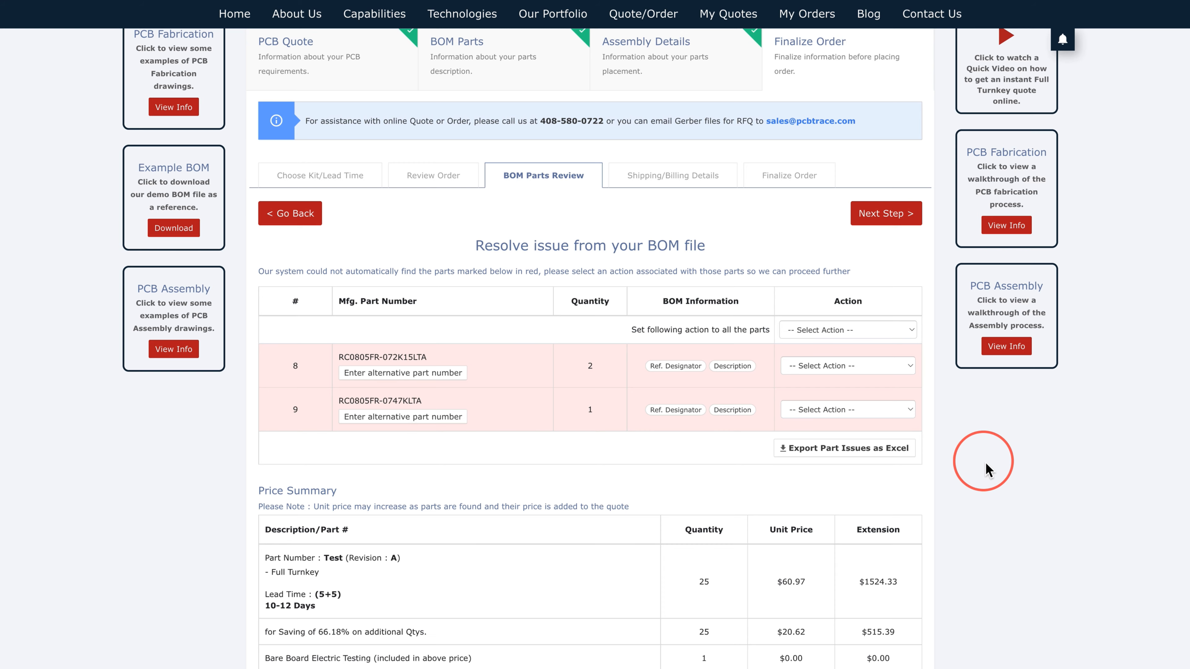
Step: Replace row 8's part number with alternative RC0805FR-072K15L and save it
{"action": "left_click", "coordinate": [455, 380]}
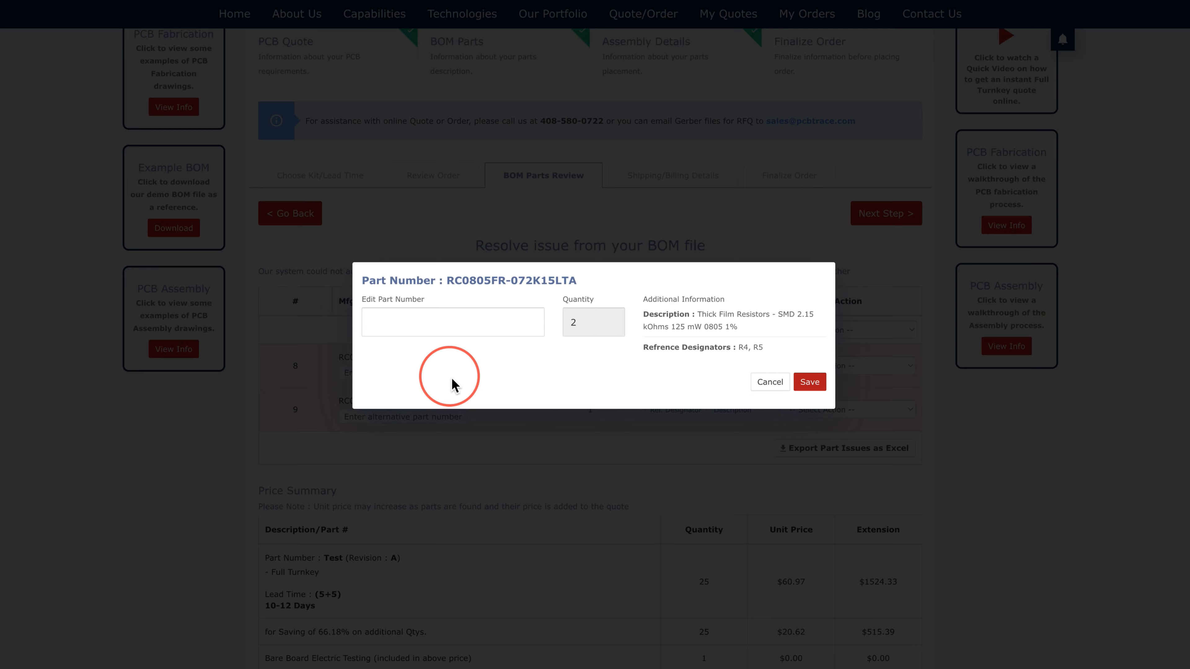
{"action": "left_click", "coordinate": [464, 325]}
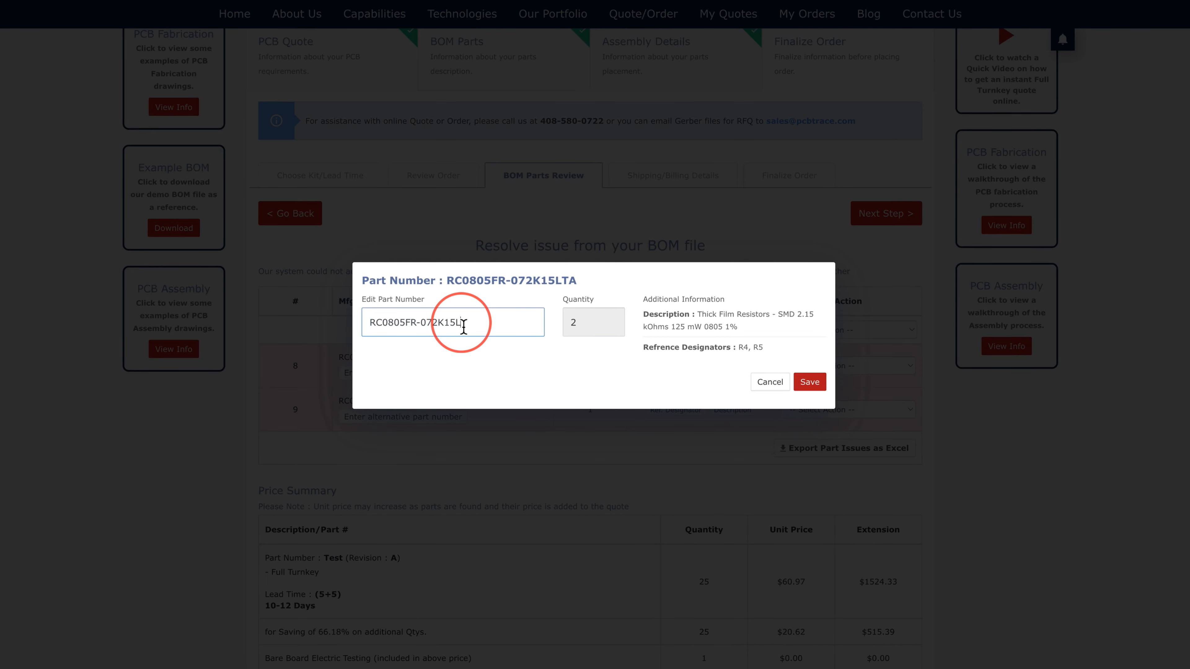
{"action": "left_click", "coordinate": [803, 393]}
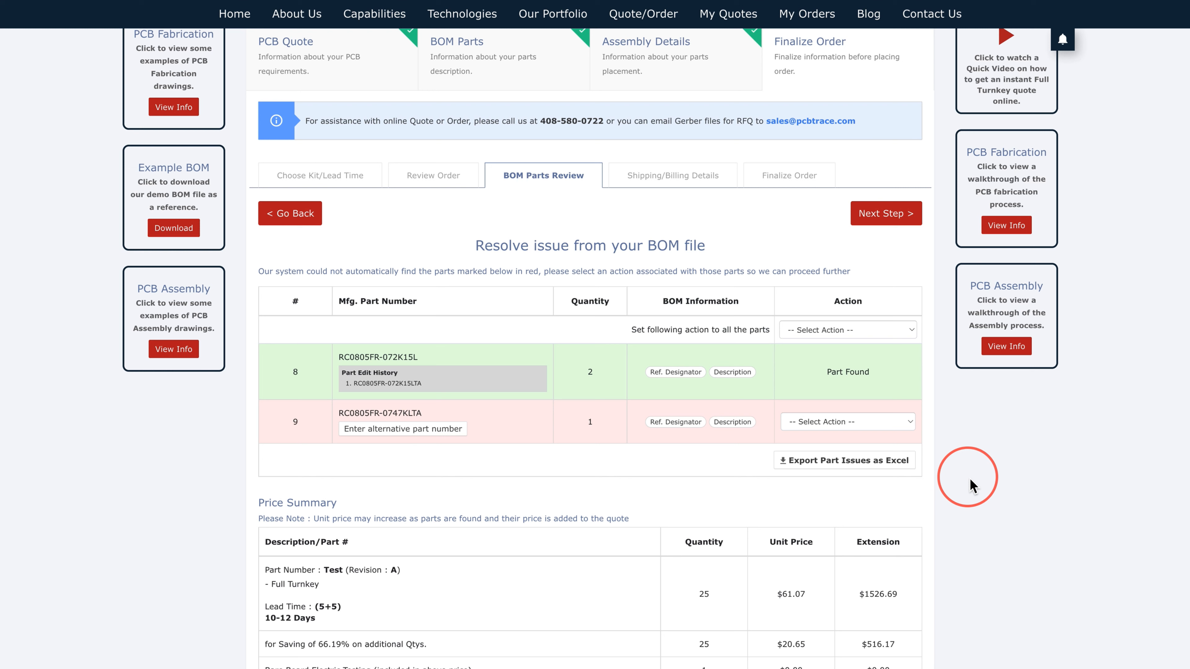
Step: Have PCB Trace procure the row 9 part and proceed to shipping details
{"action": "left_click", "coordinate": [892, 423]}
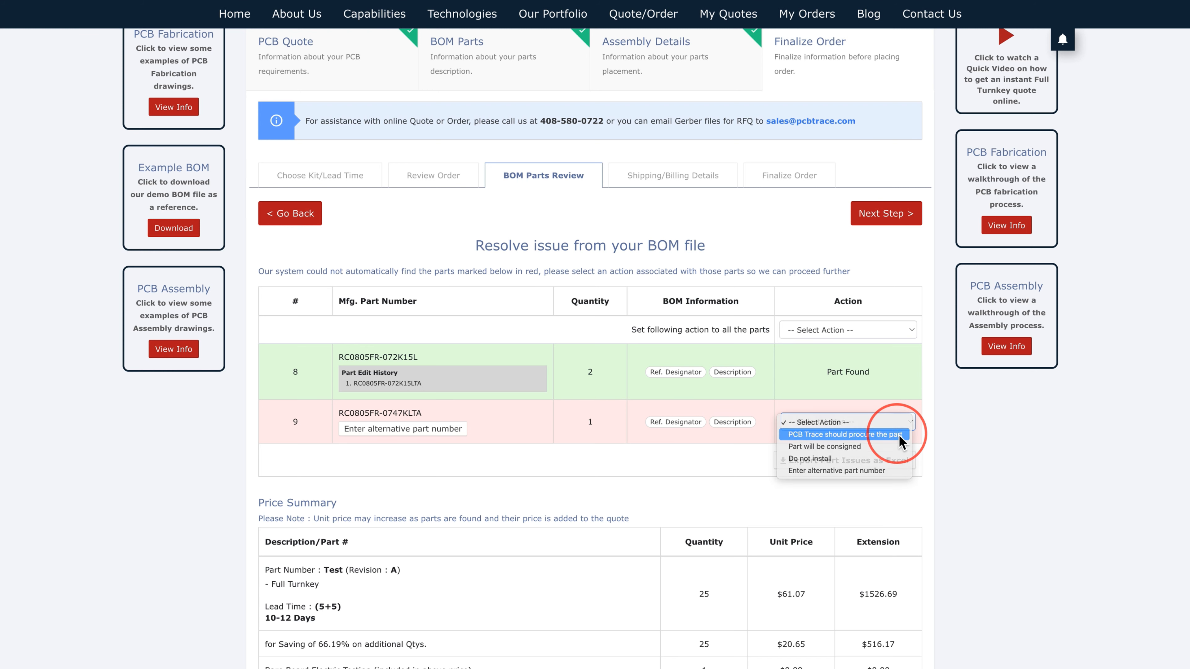
{"action": "left_click", "coordinate": [901, 435]}
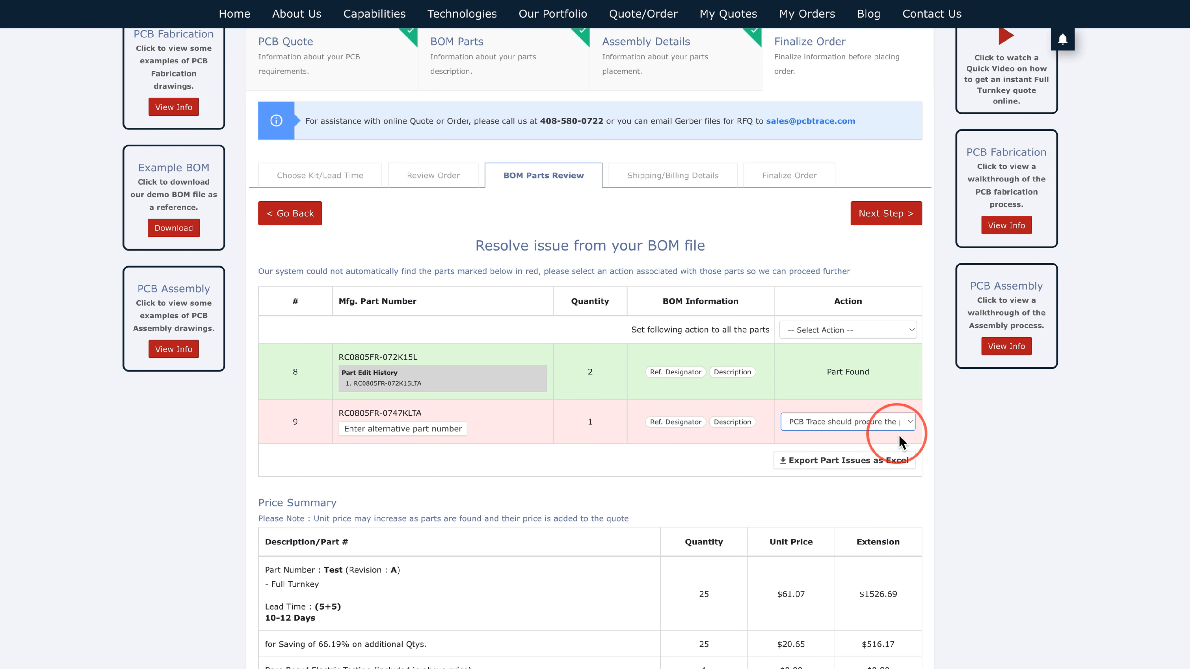
{"action": "left_click", "coordinate": [902, 224]}
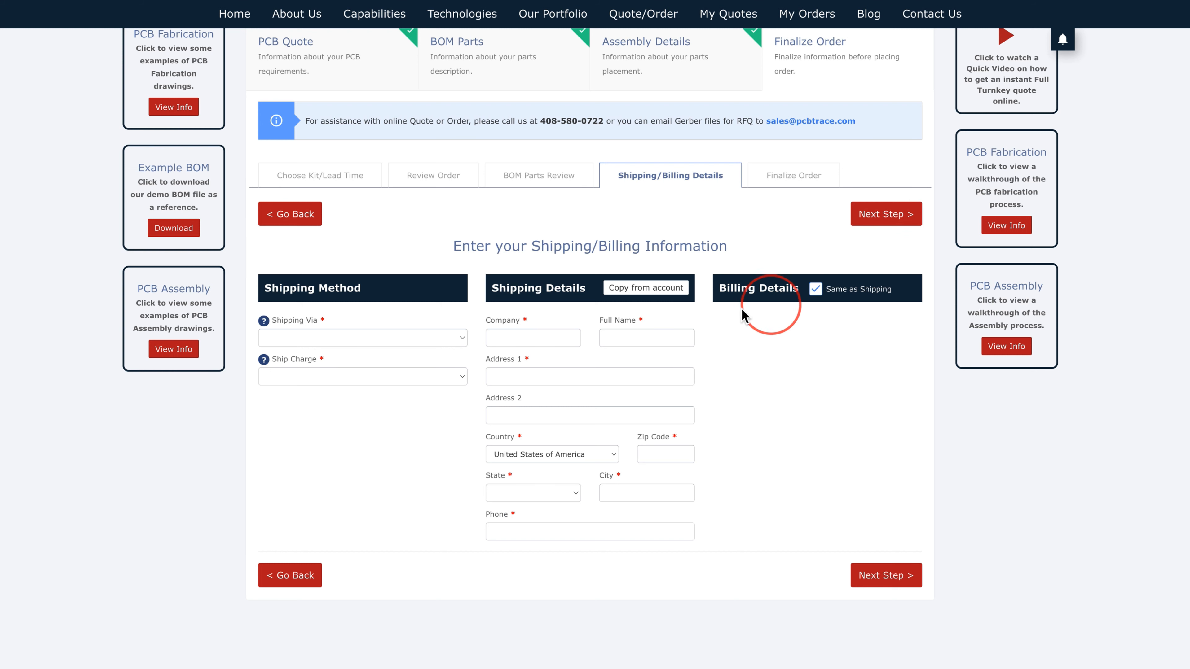
Step: Ship via Fedex Overnight 8 am with Prepay & add, copying shipping details from the account
{"action": "left_click", "coordinate": [411, 341]}
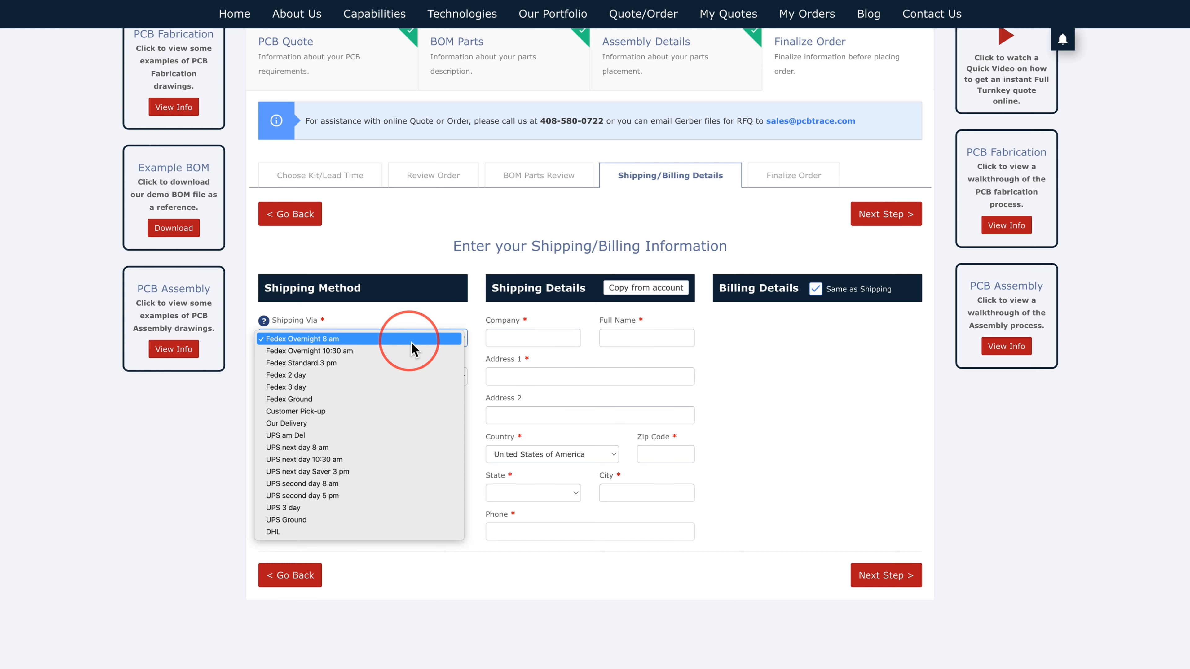
{"action": "left_click", "coordinate": [410, 343]}
{"action": "left_click", "coordinate": [402, 380]}
{"action": "left_click", "coordinate": [403, 378]}
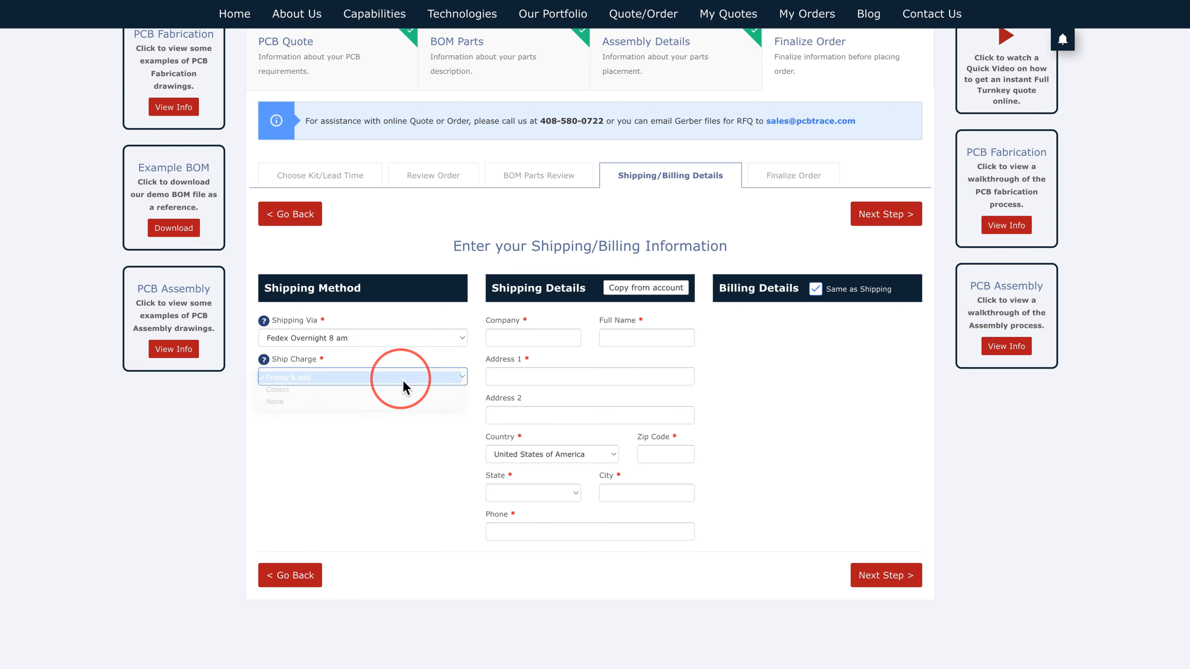
{"action": "left_click", "coordinate": [665, 288]}
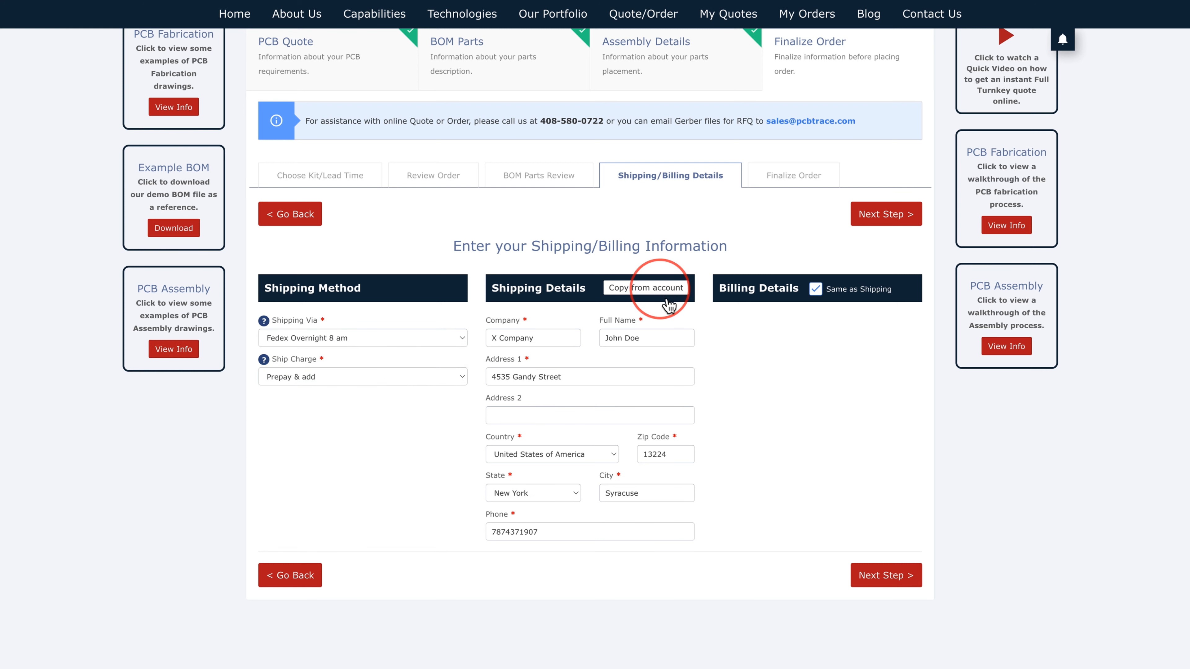
{"action": "left_click", "coordinate": [874, 581]}
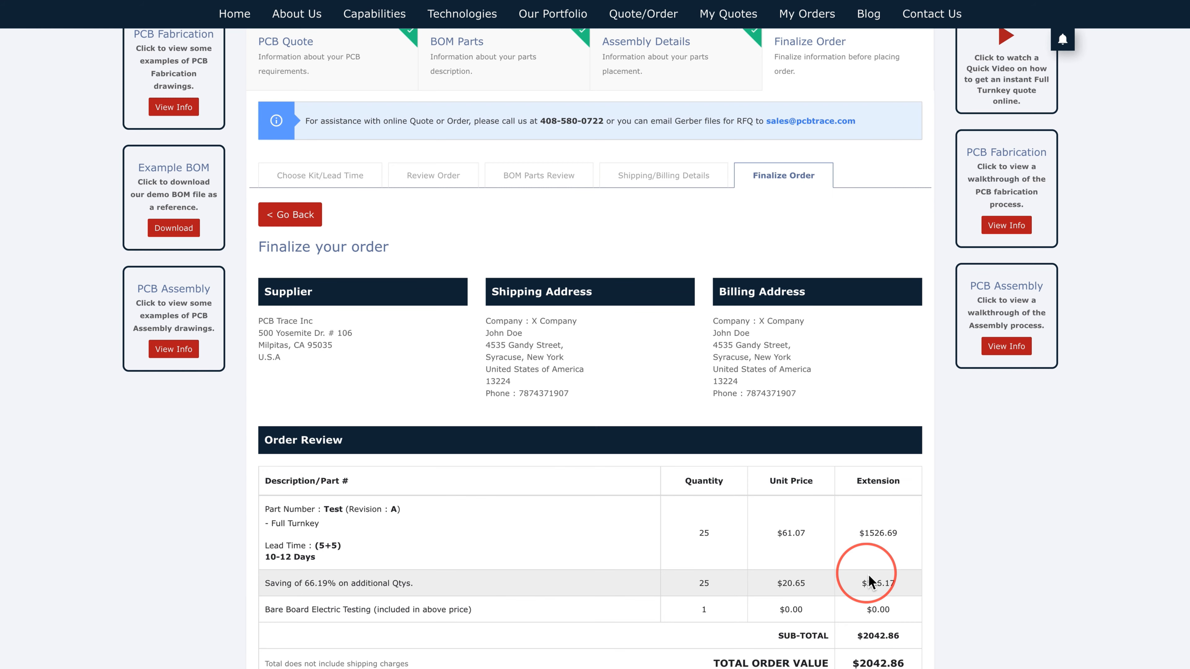
Step: Scroll down the Finalize Order page to review the $2042.86 order and the Credit Card Details
{"action": "scroll", "coordinate": [868, 577], "scroll_direction": "down", "scroll_amount": 1}
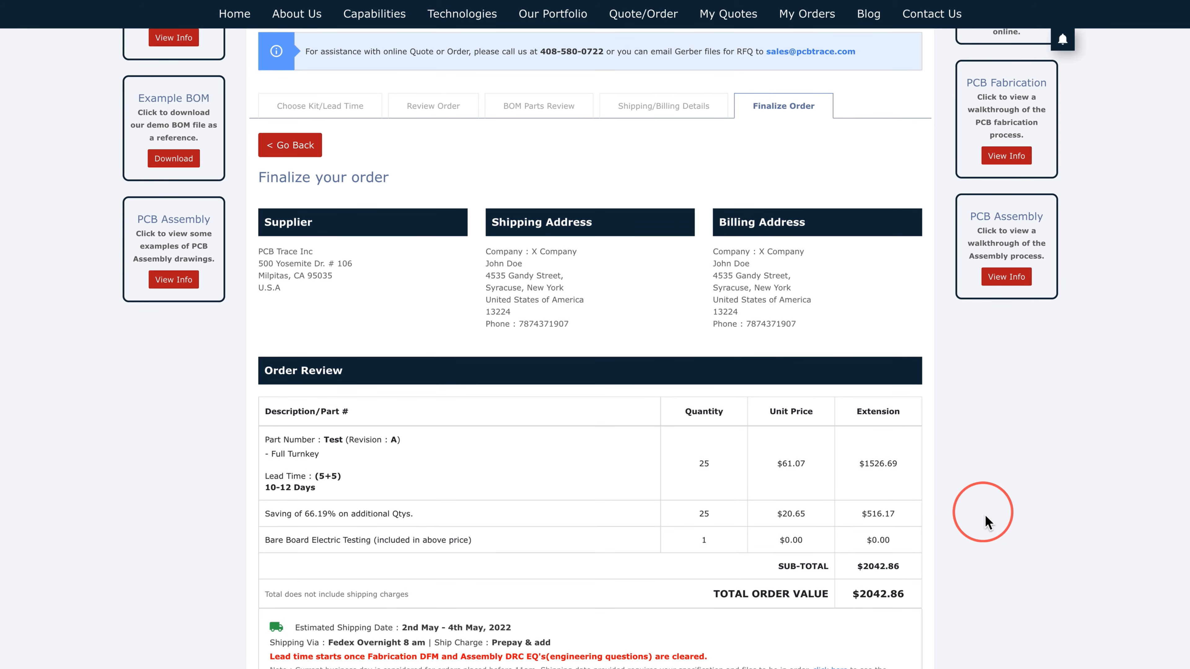
{"action": "scroll", "coordinate": [999, 505], "scroll_direction": "down", "scroll_amount": 3}
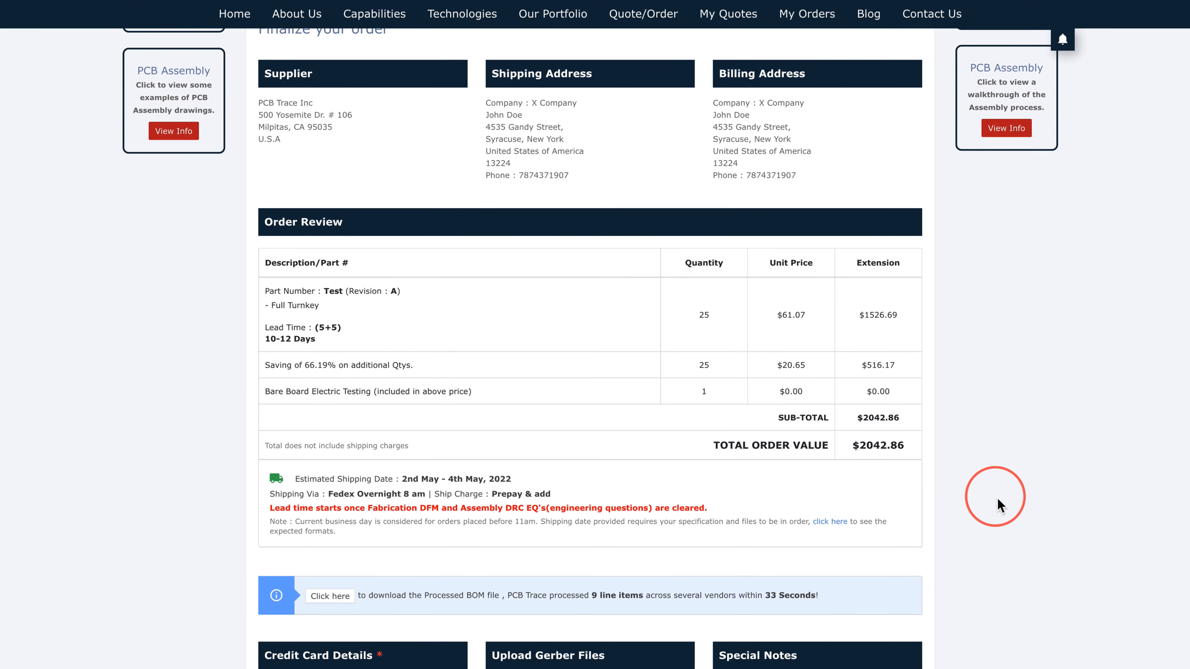
{"action": "scroll", "coordinate": [999, 506], "scroll_direction": "down", "scroll_amount": 1}
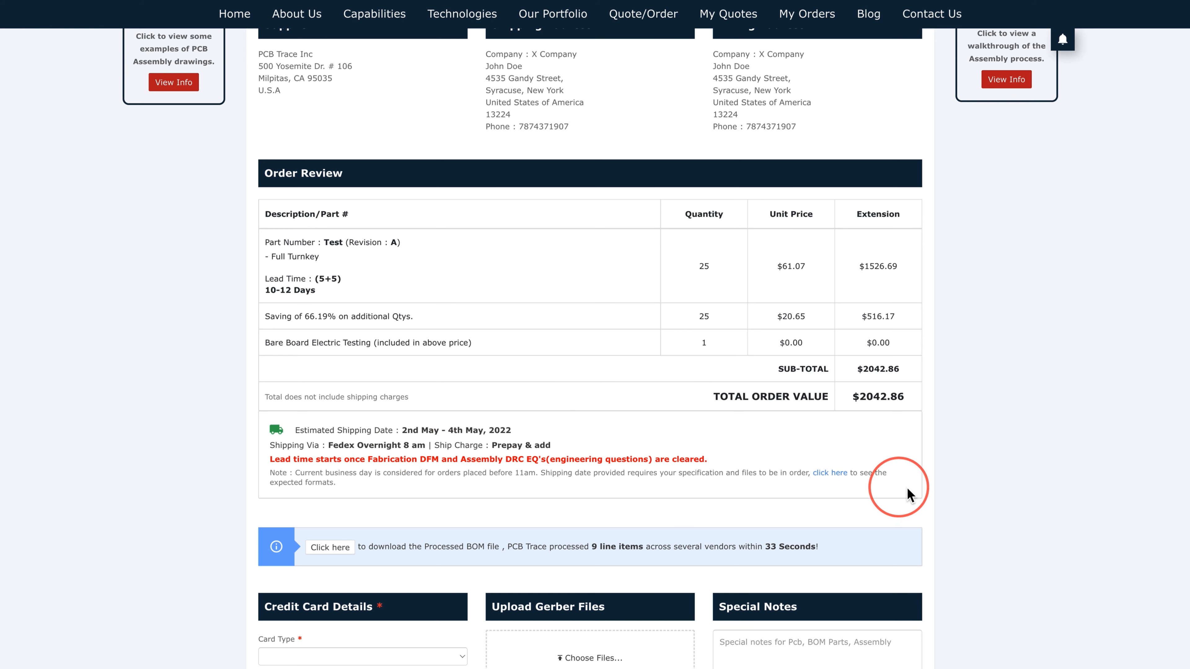
{"action": "scroll", "coordinate": [977, 497], "scroll_direction": "down", "scroll_amount": 2}
{"action": "scroll", "coordinate": [977, 504], "scroll_direction": "down", "scroll_amount": 2}
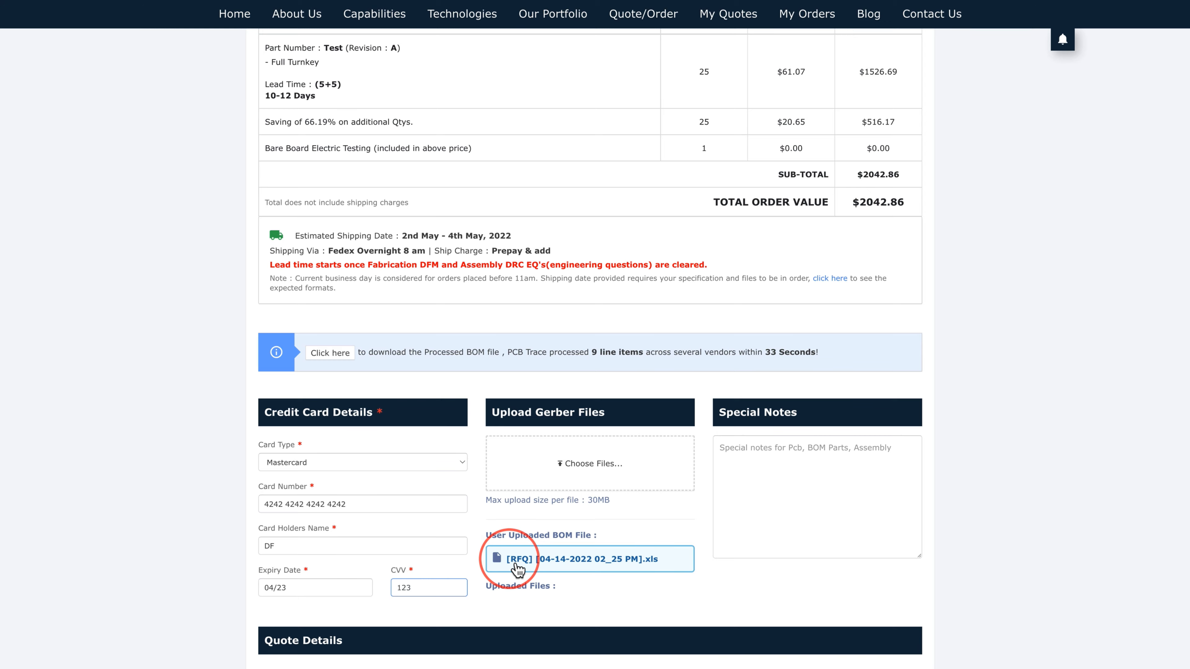
Step: Upload Gerber Files.zip from the Test folder to the order
{"action": "left_click", "coordinate": [546, 467]}
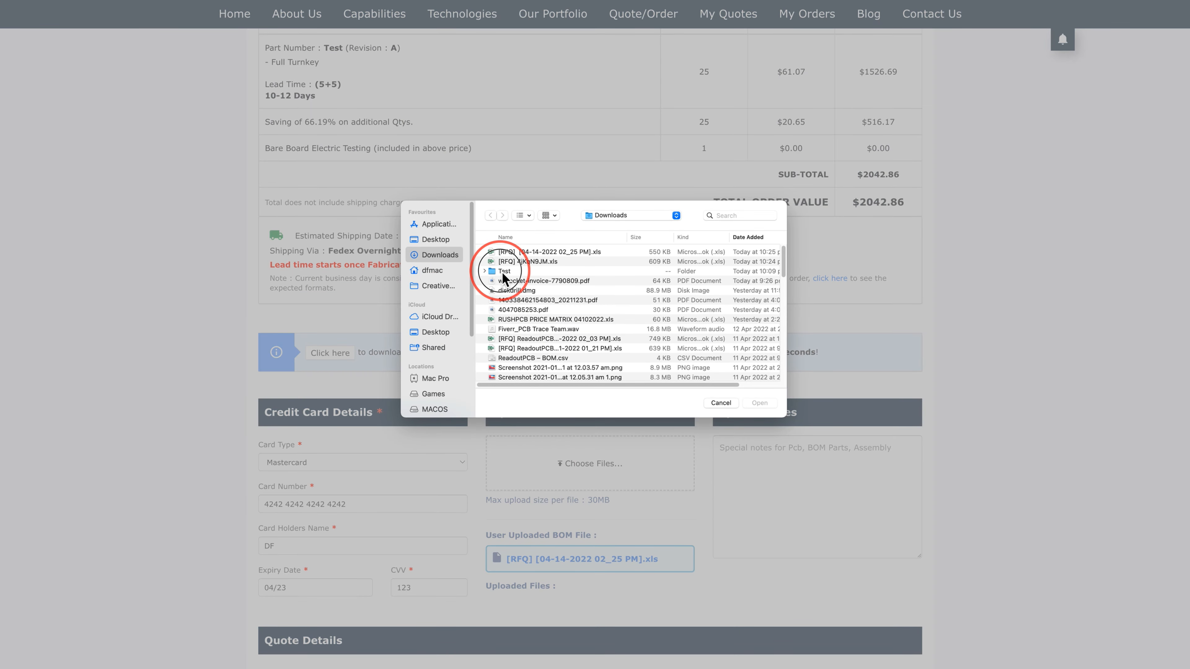
{"action": "double_click", "coordinate": [503, 272]}
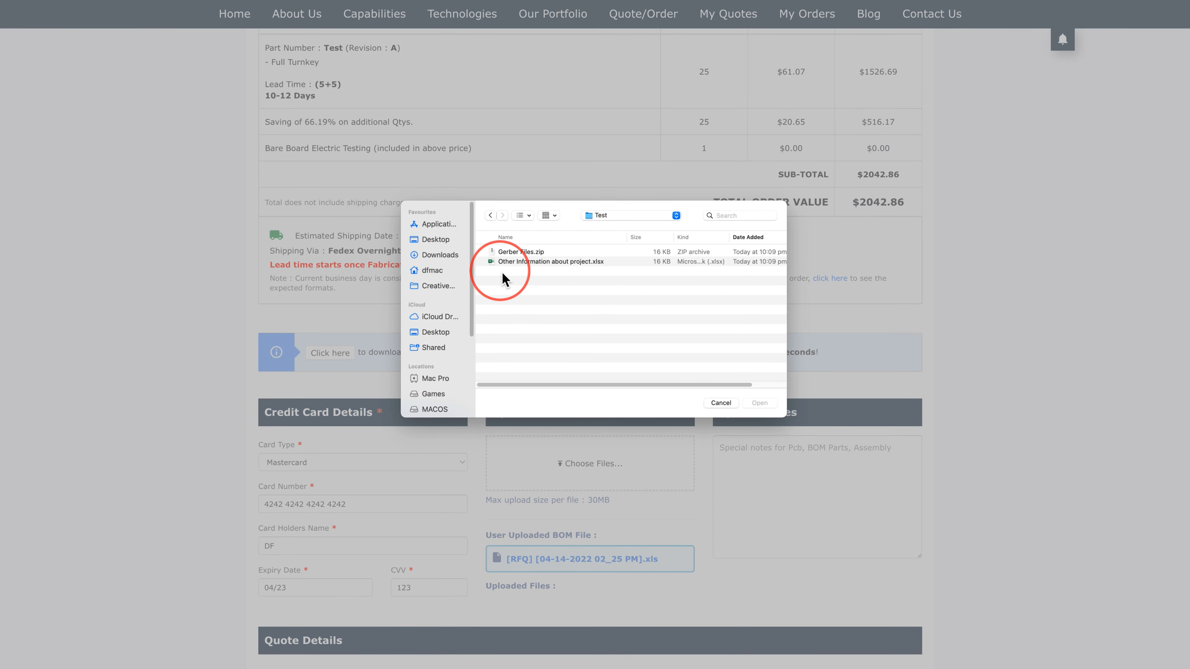
{"action": "left_click", "coordinate": [507, 253]}
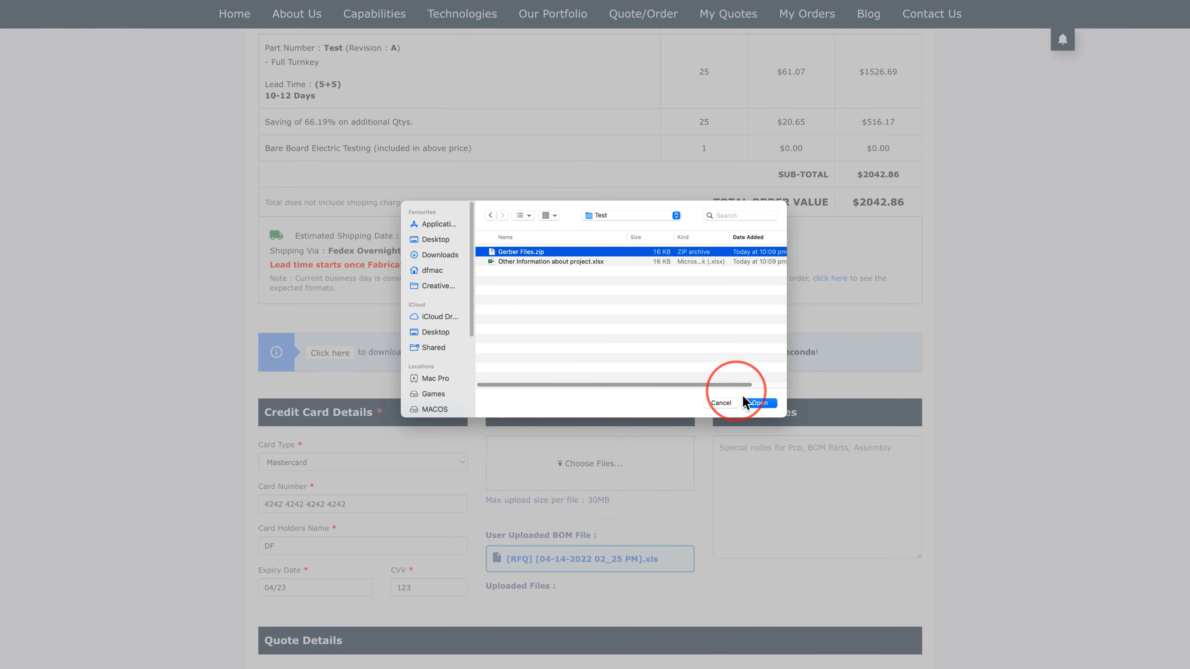
{"action": "left_click", "coordinate": [756, 402]}
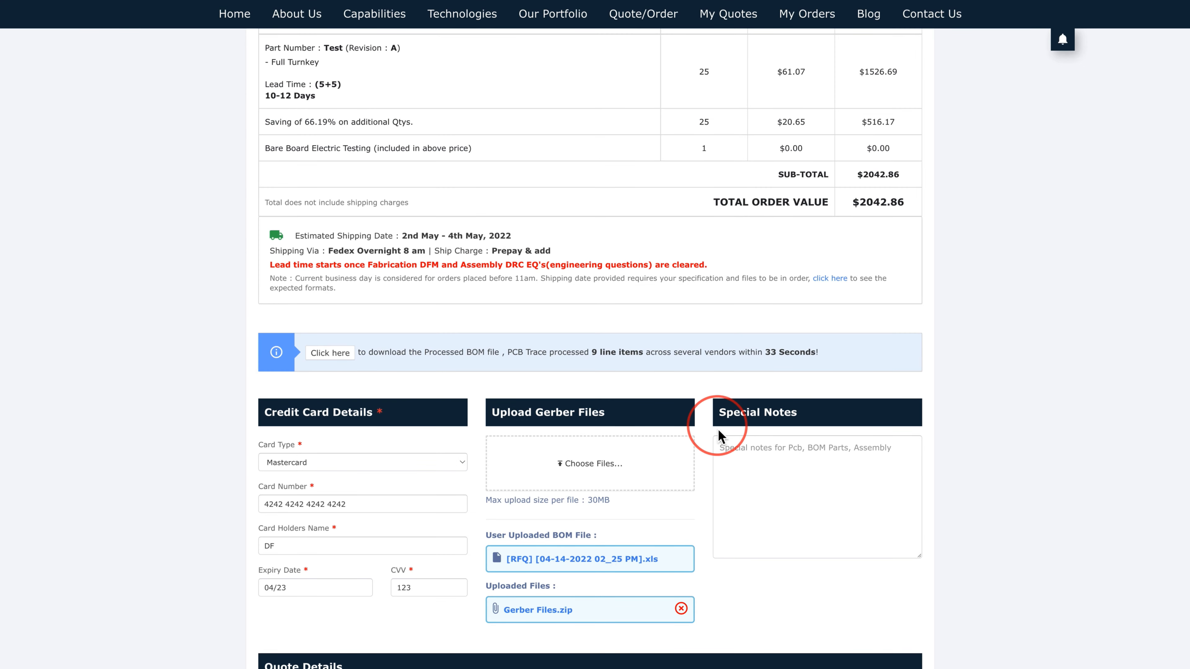
Step: Paste the note about the attached gerber files into Special Notes and confirm the checkout
{"action": "left_click", "coordinate": [801, 502]}
{"action": "key", "text": "super+v"}
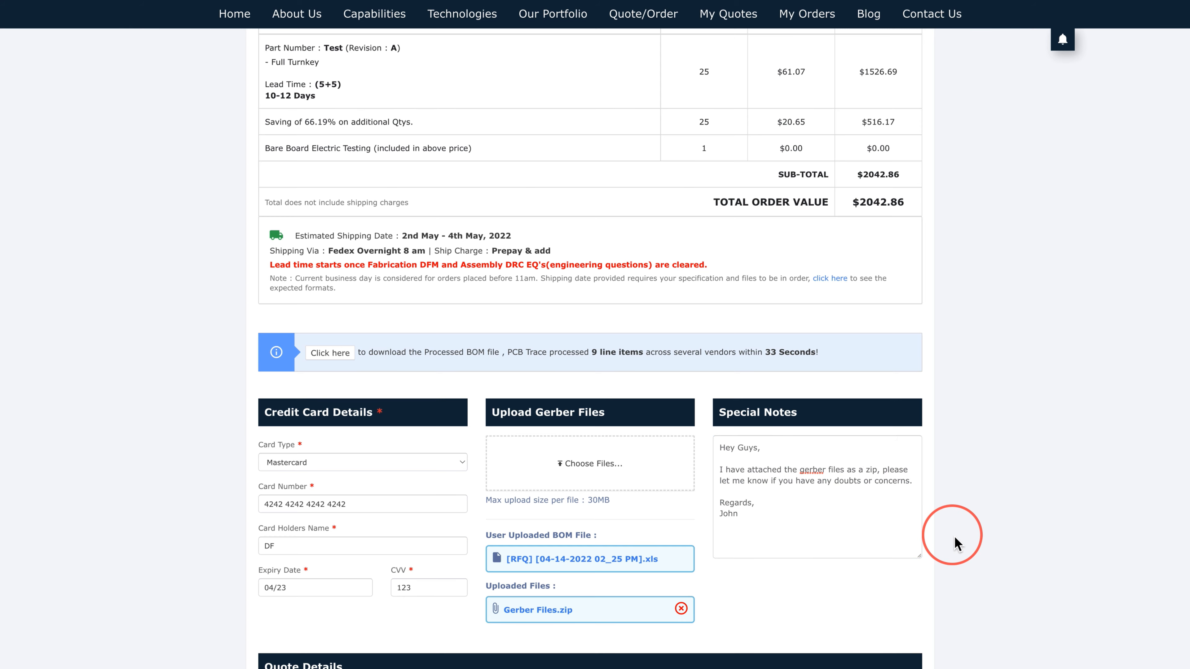
{"action": "scroll", "coordinate": [956, 544], "scroll_direction": "down", "scroll_amount": 7}
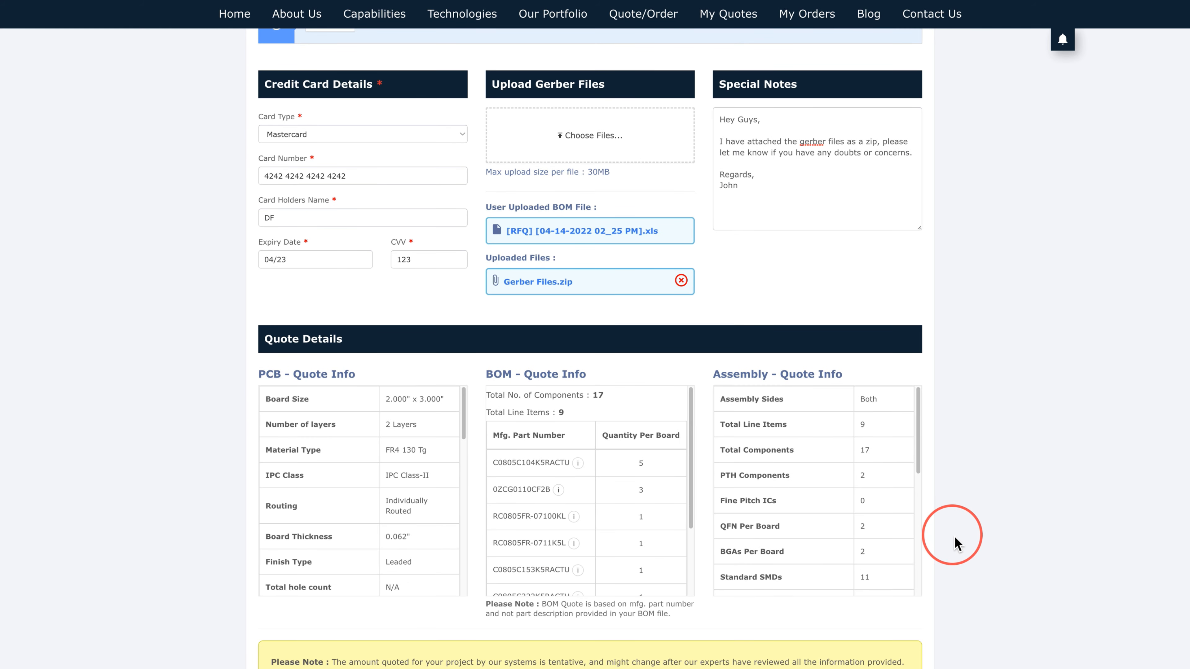
{"action": "scroll", "coordinate": [956, 544], "scroll_direction": "down", "scroll_amount": 5}
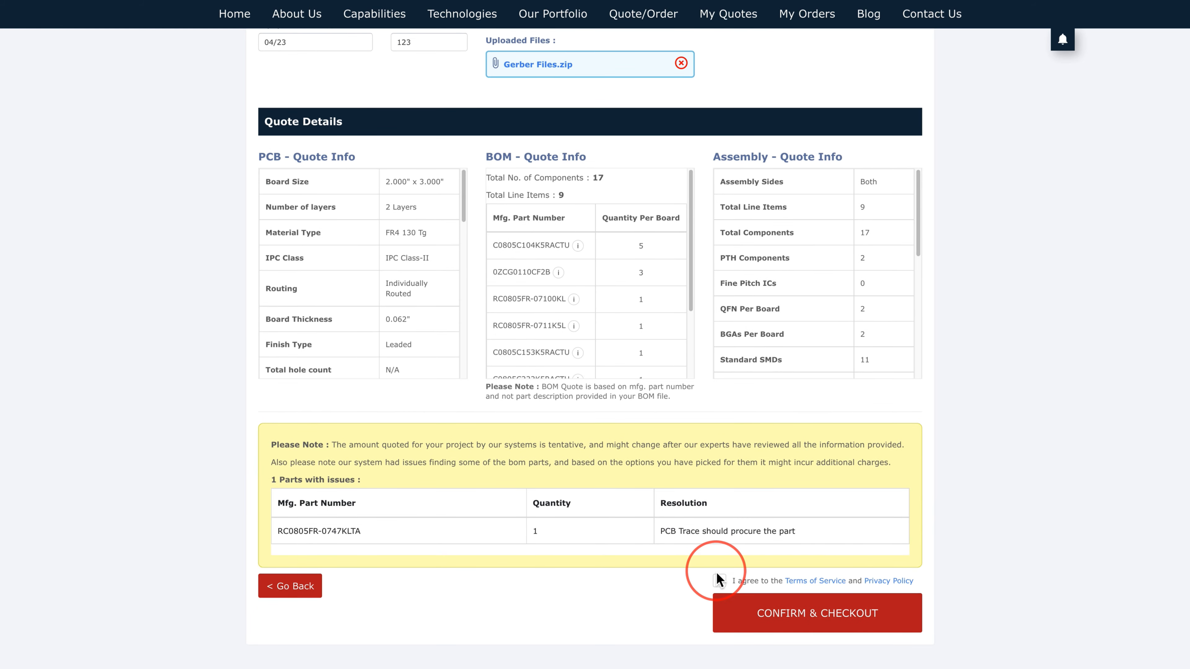
{"action": "left_click", "coordinate": [743, 617]}
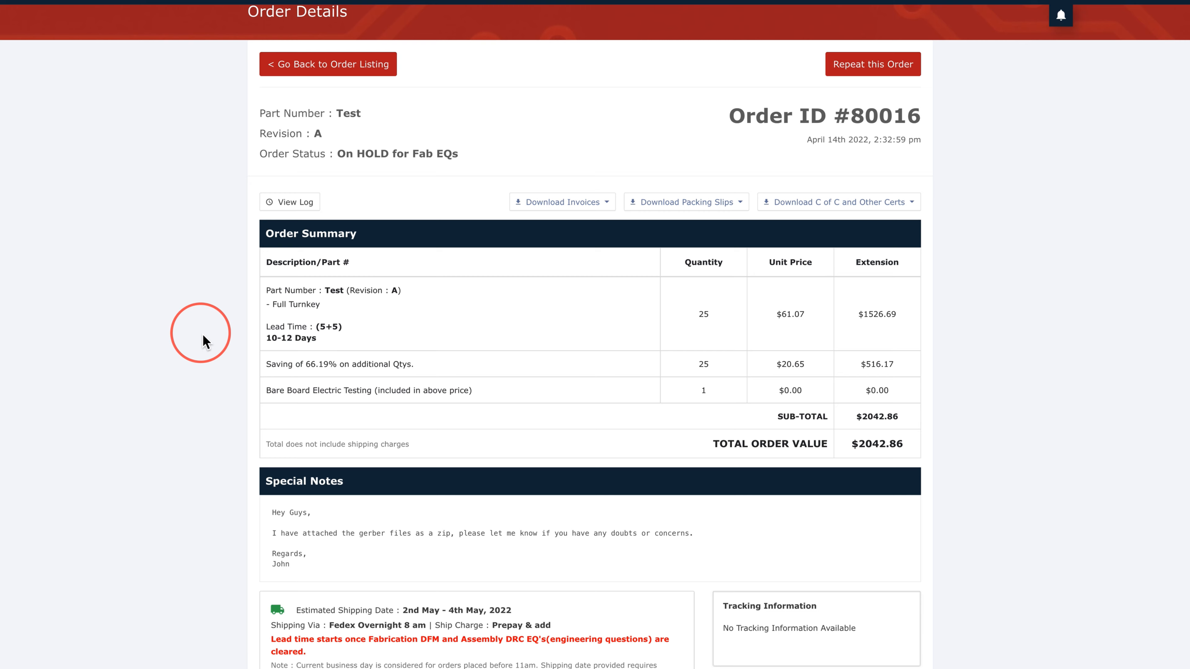
{"action": "left_click", "coordinate": [292, 214]}
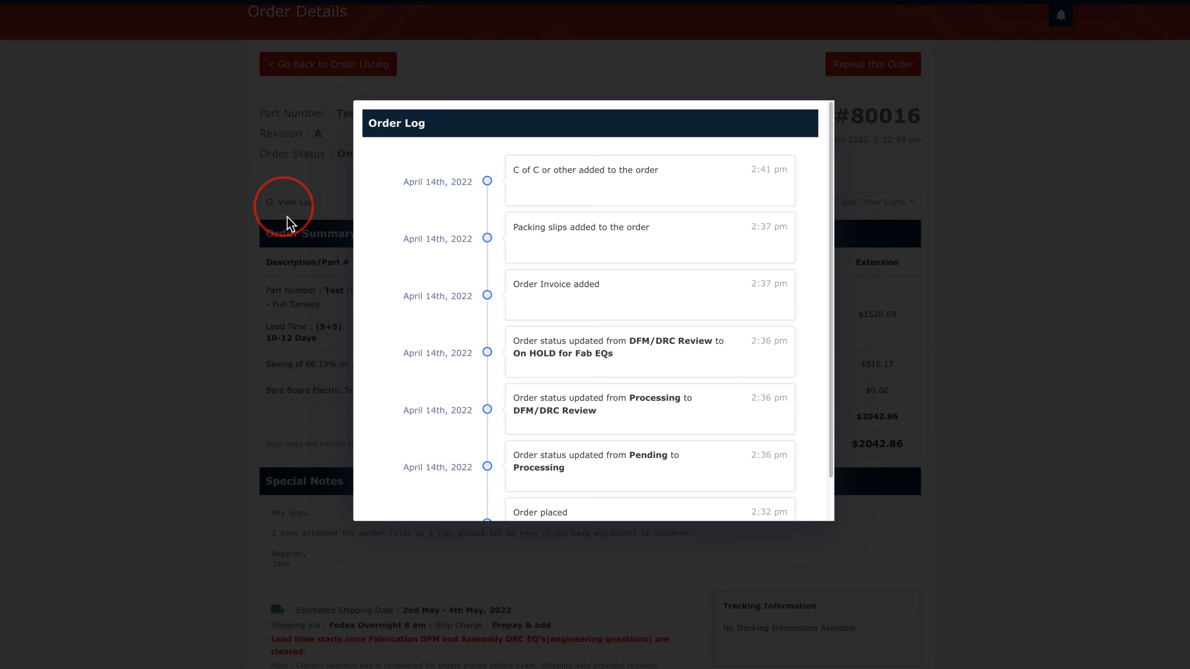
{"action": "scroll", "coordinate": [589, 309], "scroll_direction": "down", "scroll_amount": 1}
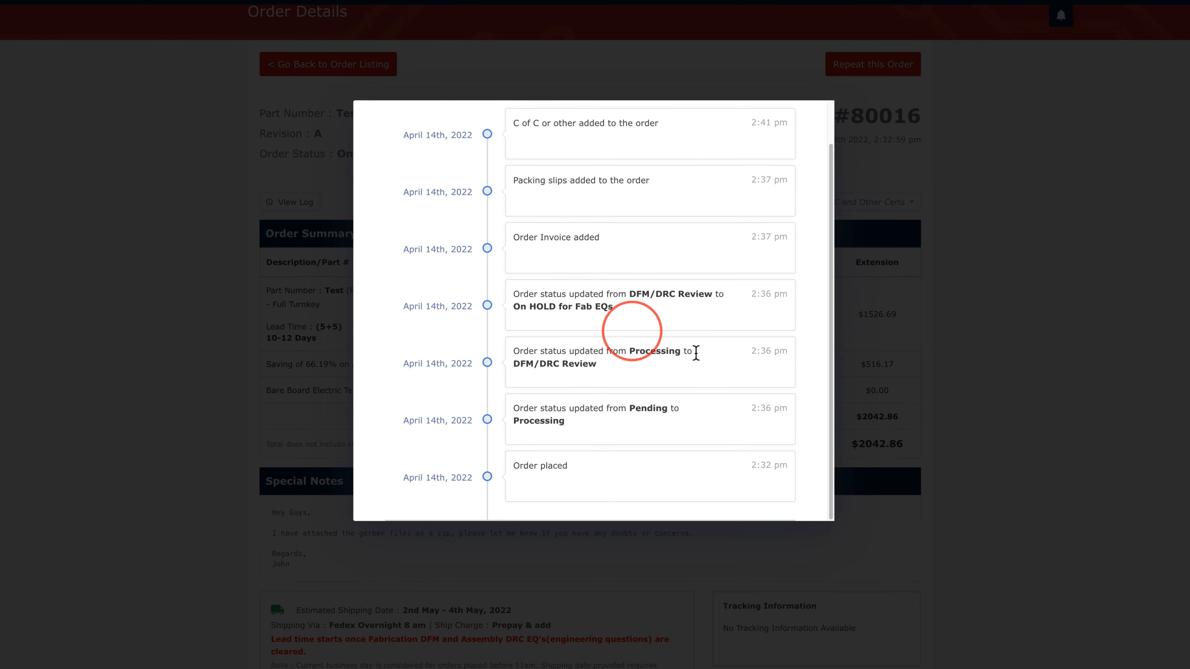
{"action": "left_click", "coordinate": [879, 353]}
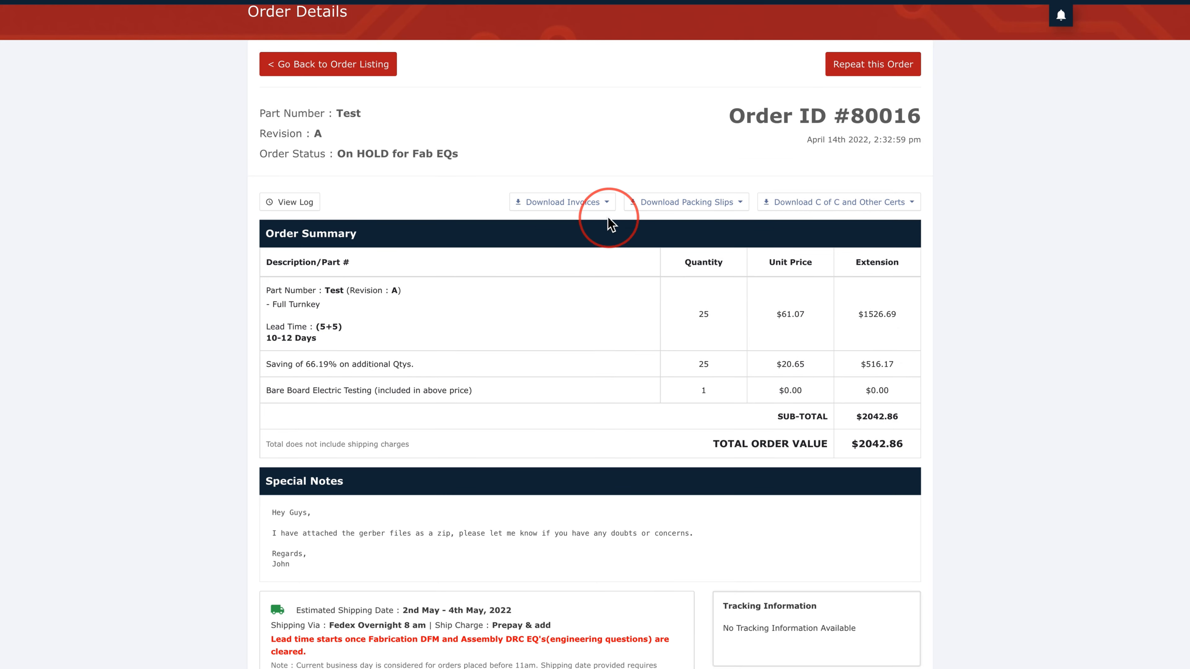
Step: Check the invoice, packing slip and C of C download lists, then review comments and tracking
{"action": "left_click", "coordinate": [603, 206]}
{"action": "left_click", "coordinate": [708, 209]}
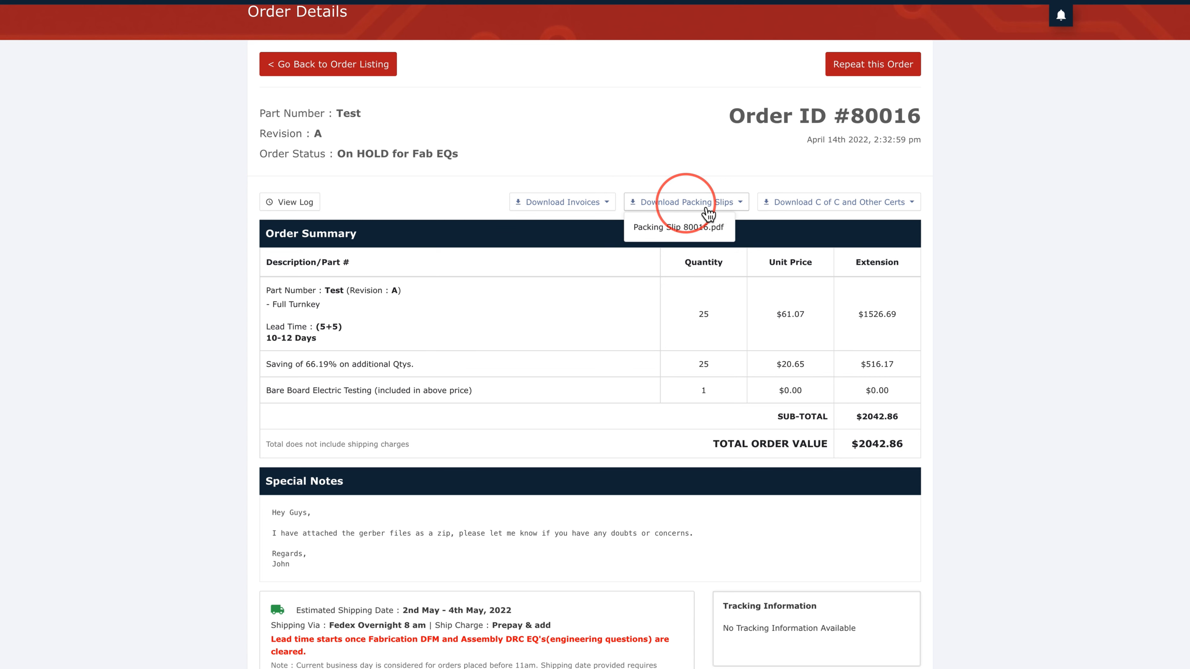
{"action": "left_click", "coordinate": [811, 213]}
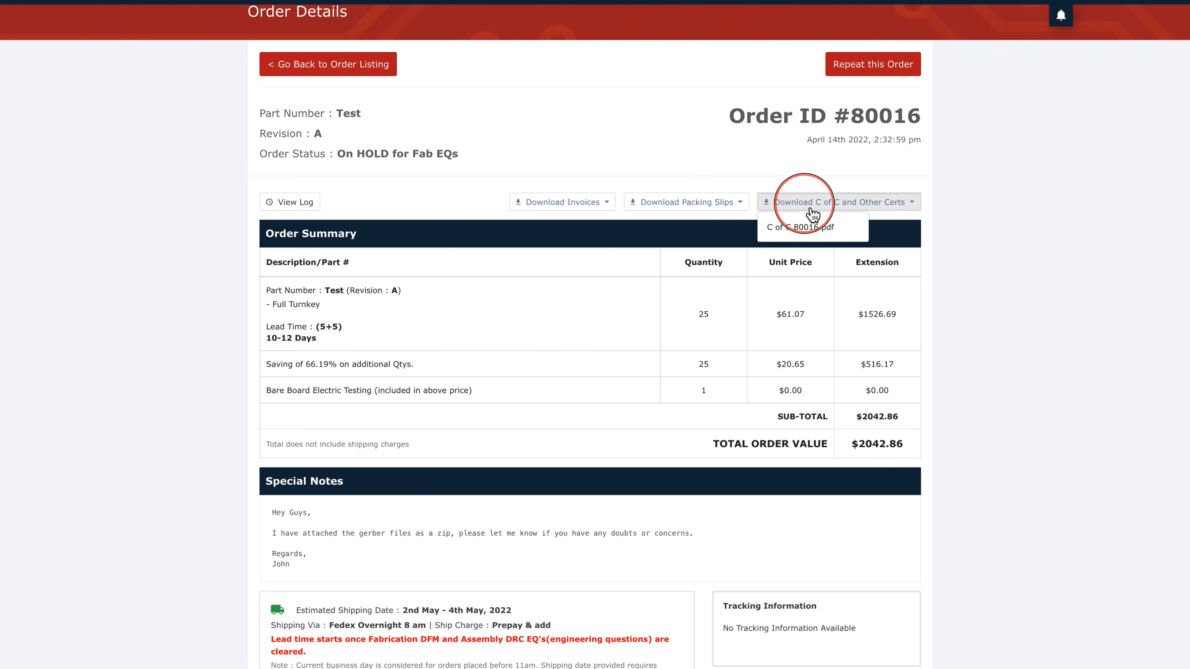
{"action": "left_click", "coordinate": [810, 210]}
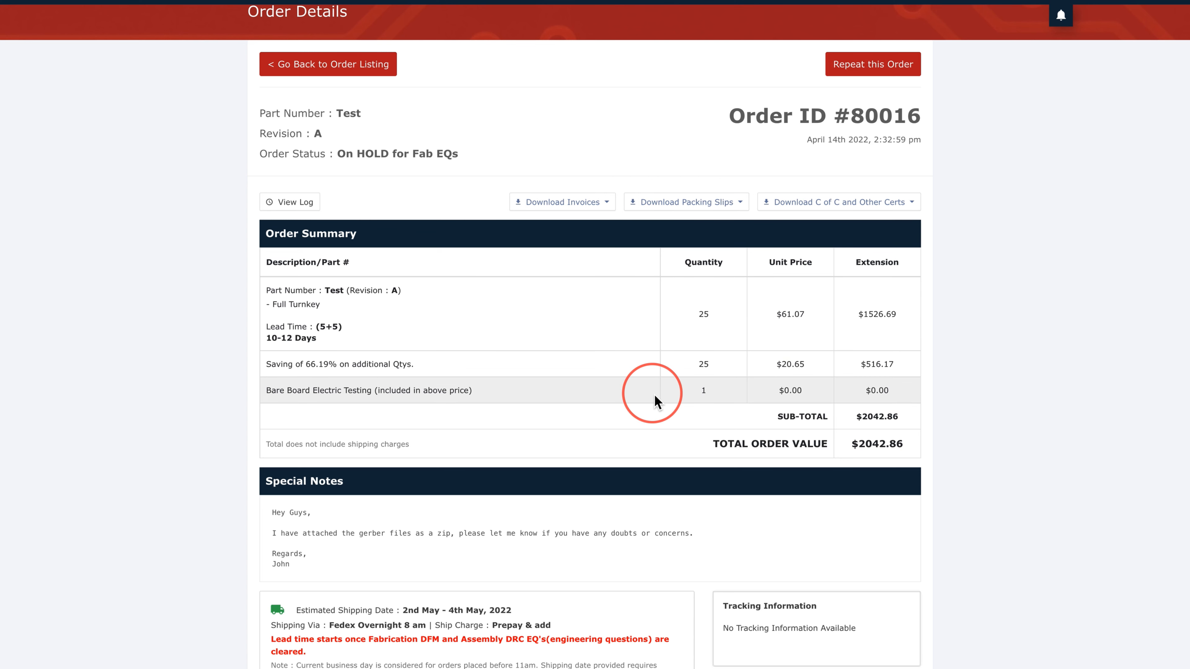
{"action": "scroll", "coordinate": [654, 395], "scroll_direction": "down", "scroll_amount": 3}
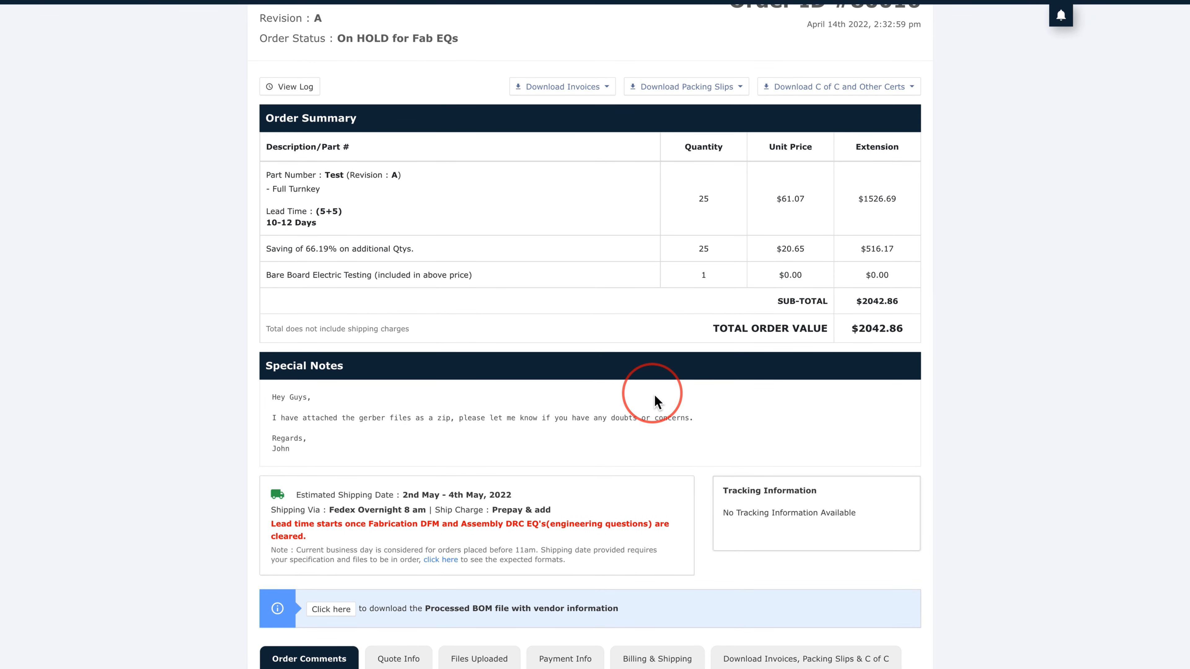
{"action": "scroll", "coordinate": [654, 402], "scroll_direction": "down", "scroll_amount": 8}
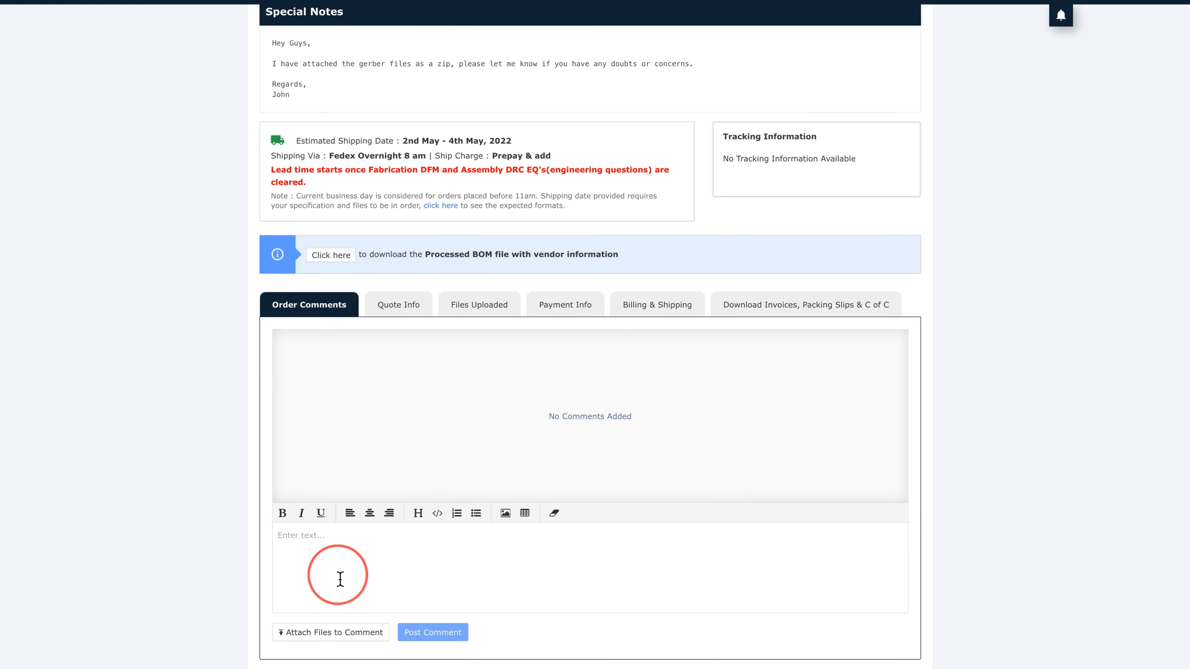
{"action": "type", "text": "Hey Guys,  Please find attached the gerber files with slight changes to the design.  Regards, John"}
{"action": "left_click", "coordinate": [334, 633]}
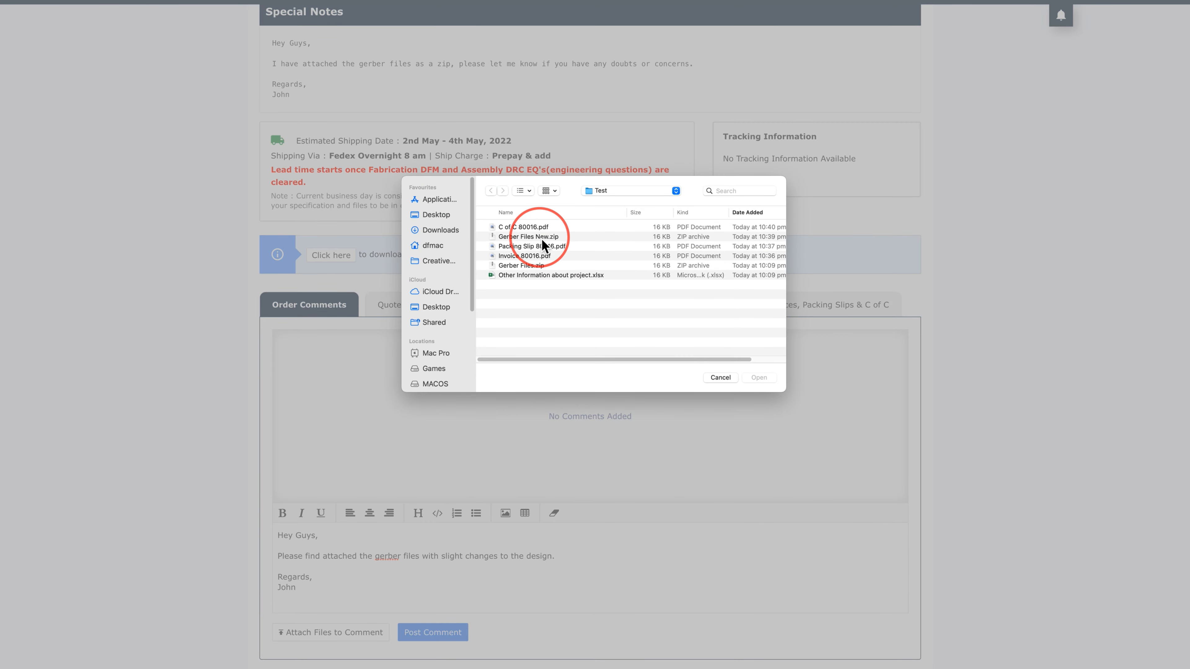
{"action": "left_click", "coordinate": [542, 236]}
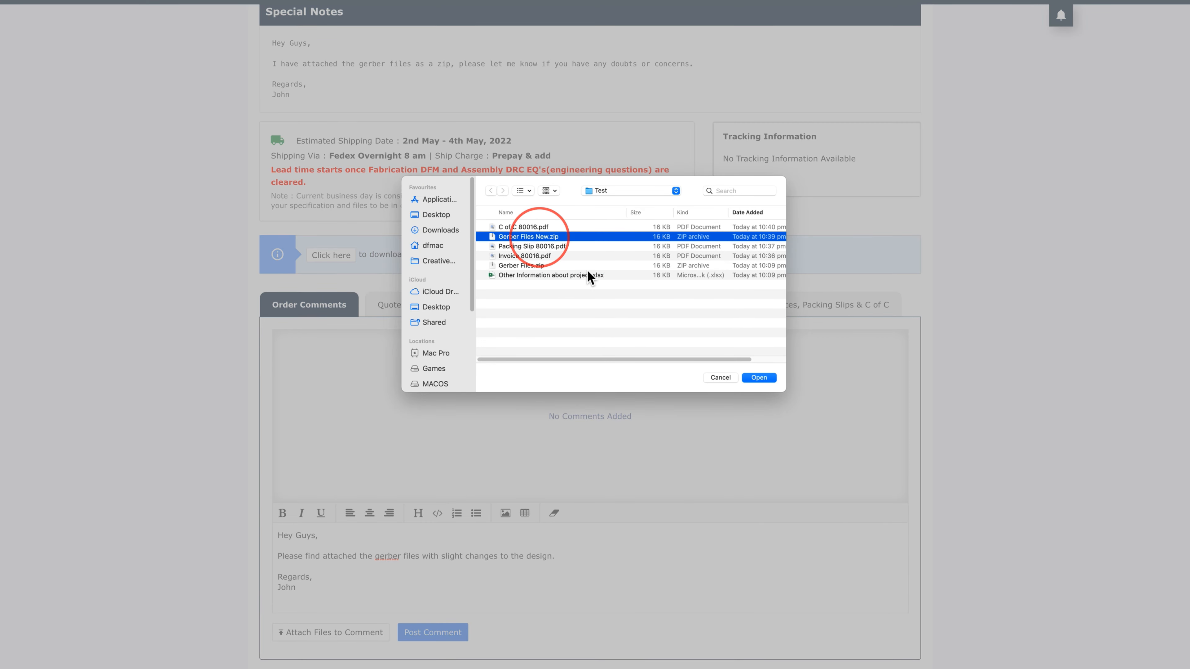
{"action": "left_click", "coordinate": [754, 381]}
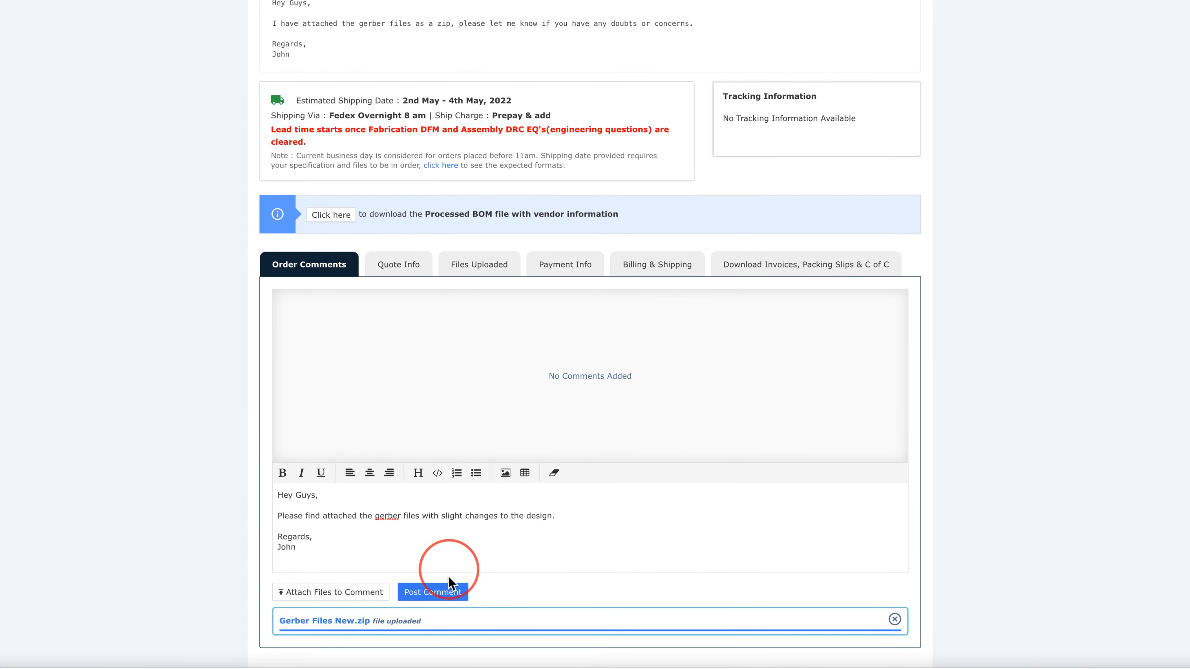
{"action": "left_click", "coordinate": [432, 591]}
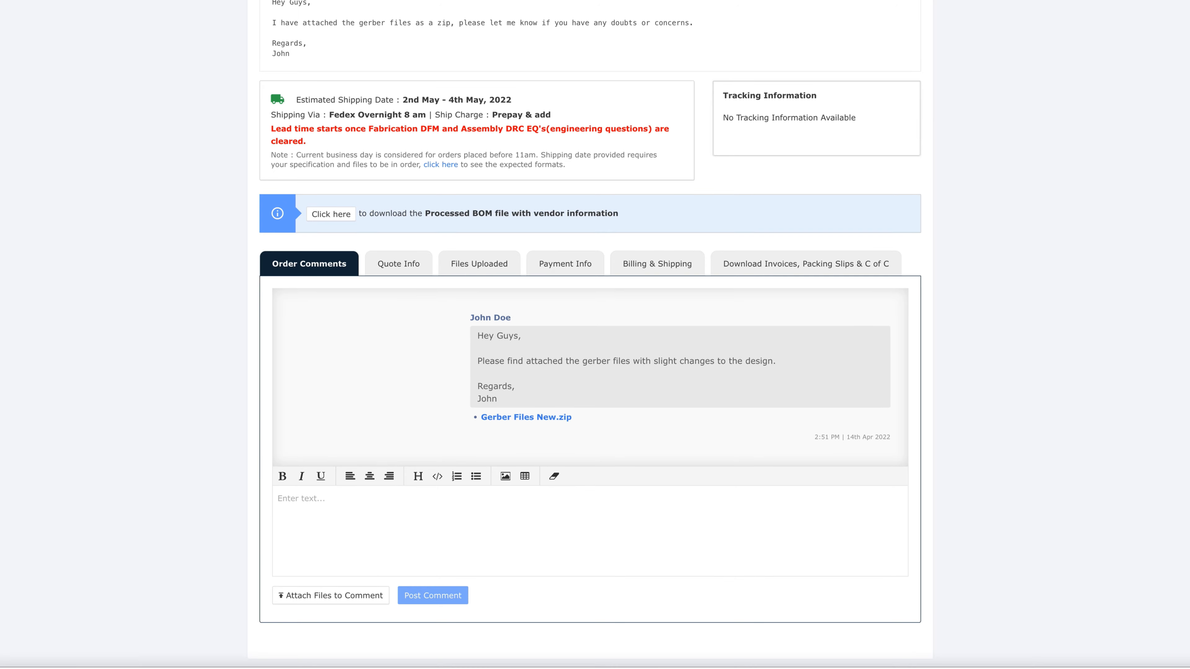
{"action": "scroll", "coordinate": [114, 522], "scroll_direction": "down", "scroll_amount": 2}
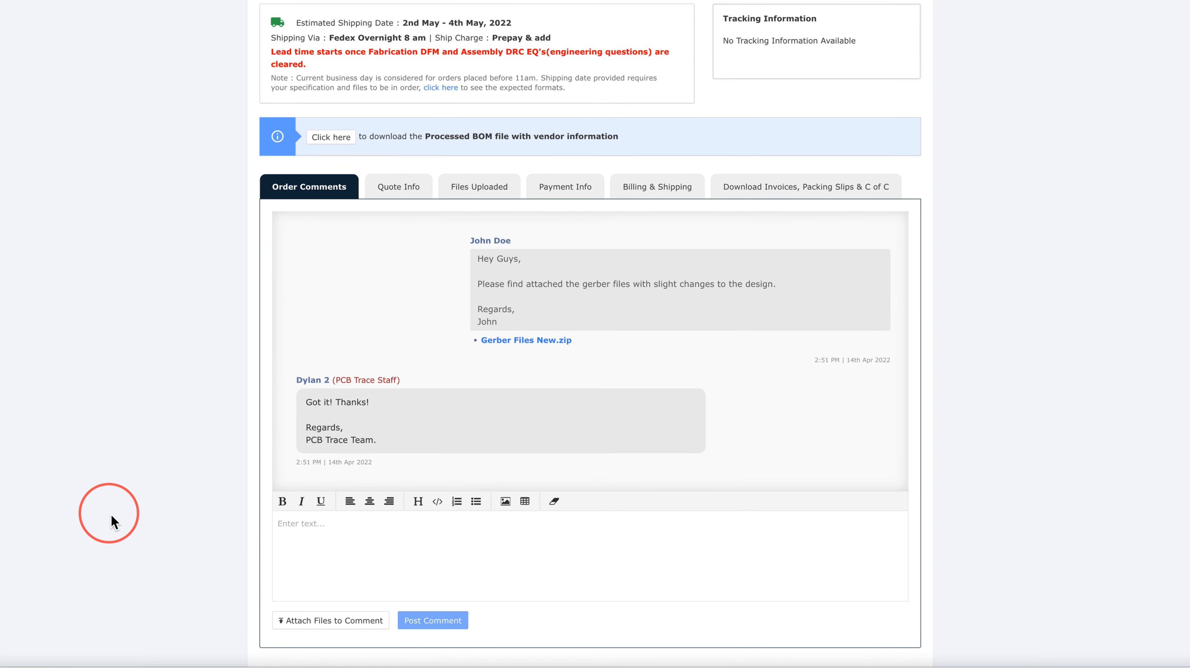